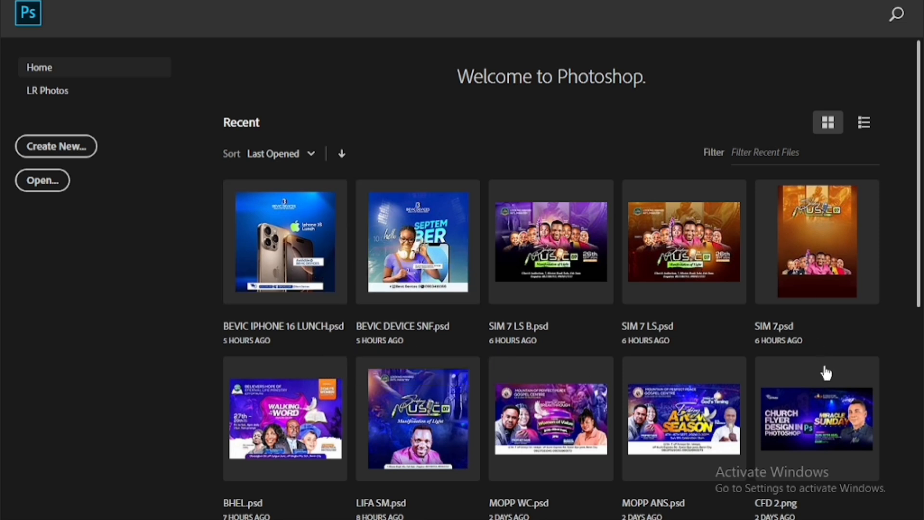
pyautogui.moveTo(920, 268); pyautogui.dragTo(920, 508)
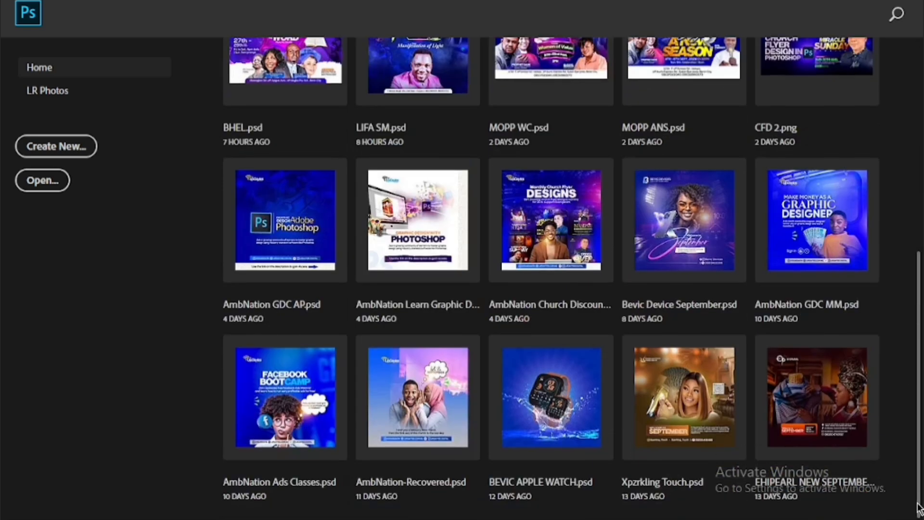
pyautogui.moveTo(919, 470); pyautogui.dragTo(863, 227)
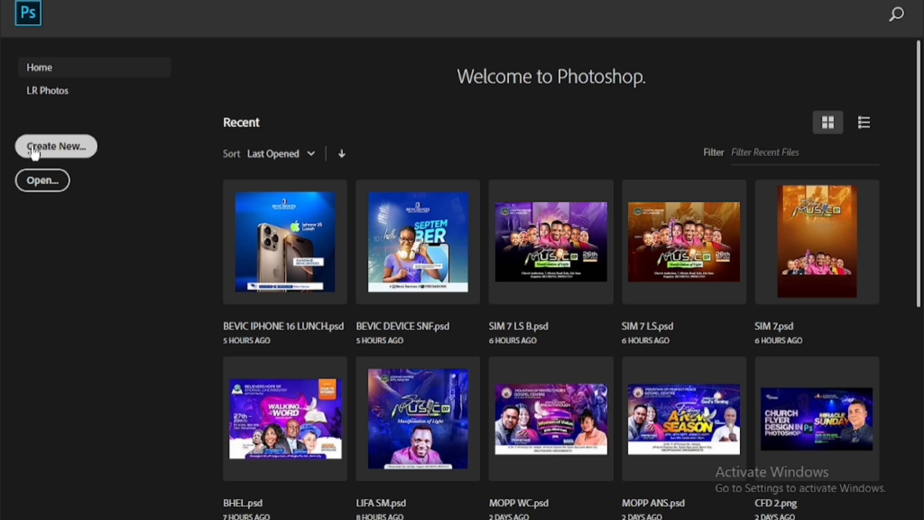
# - Start a new document and look through the Saved, Photo, Art & Illustration and Print presets, ending on the Print category
pyautogui.click(60, 149)
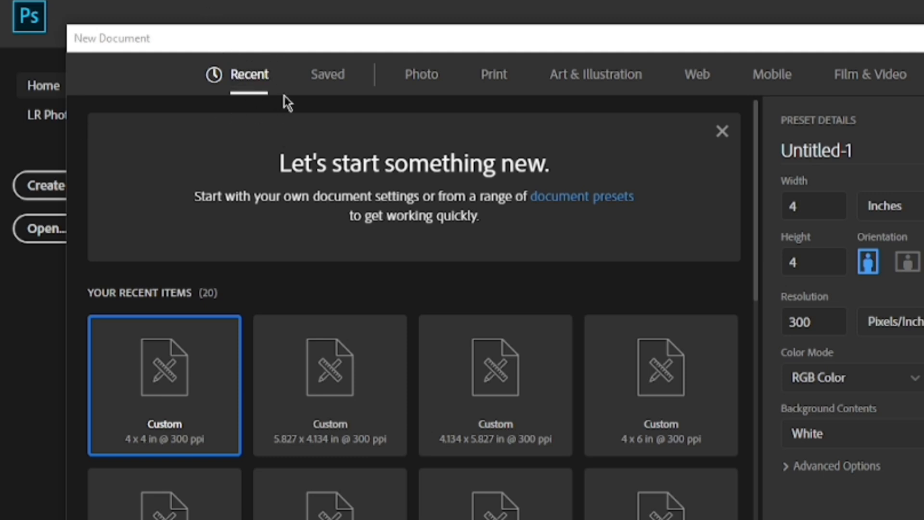
pyautogui.click(334, 80)
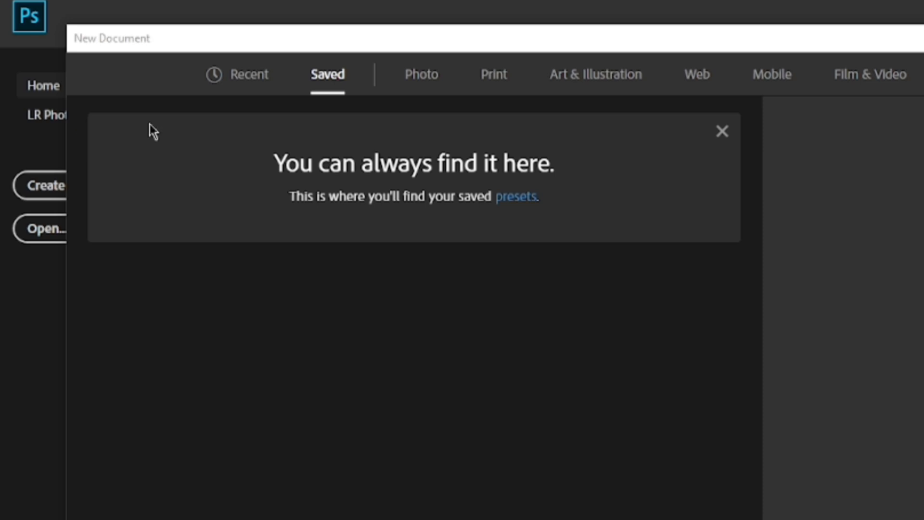
pyautogui.click(419, 82)
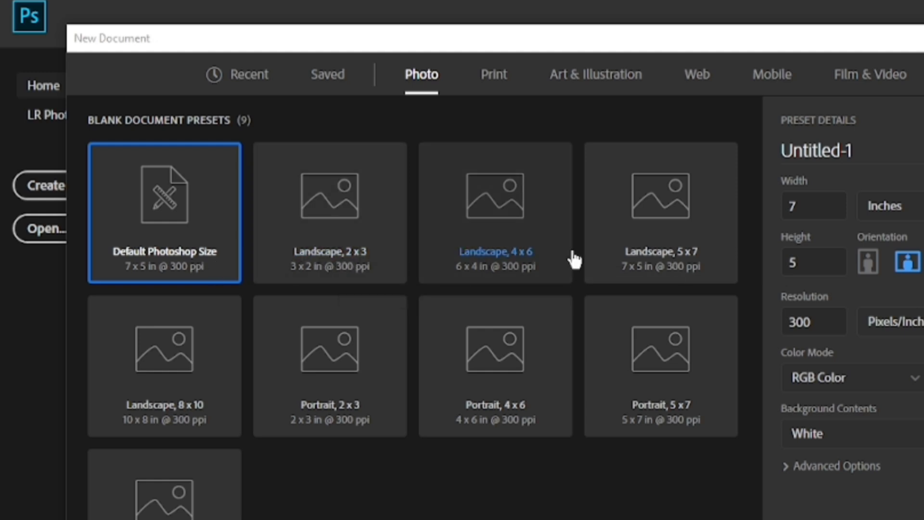
pyautogui.click(501, 77)
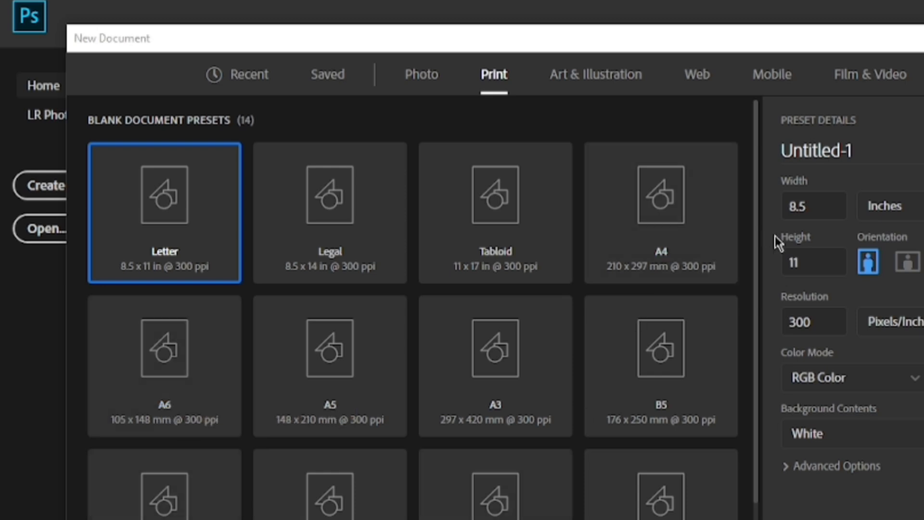
pyautogui.moveTo(757, 247); pyautogui.dragTo(752, 380)
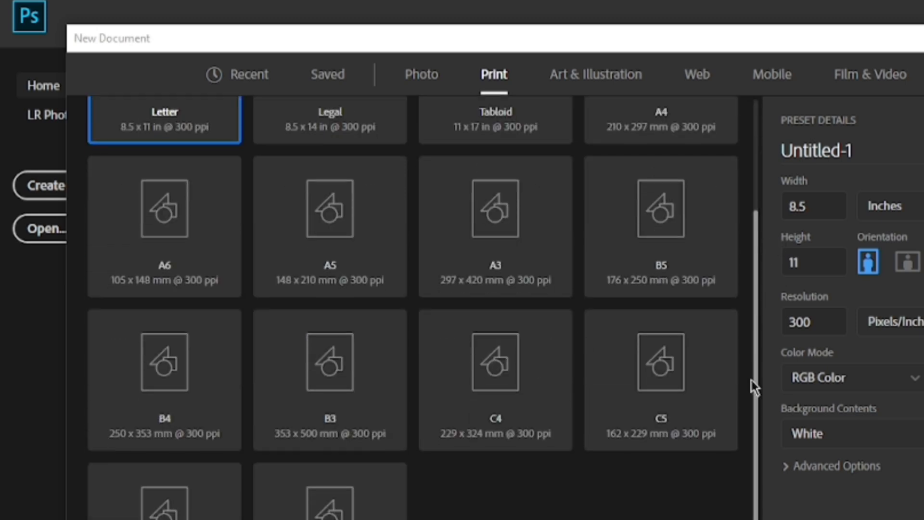
pyautogui.moveTo(754, 415); pyautogui.dragTo(757, 203)
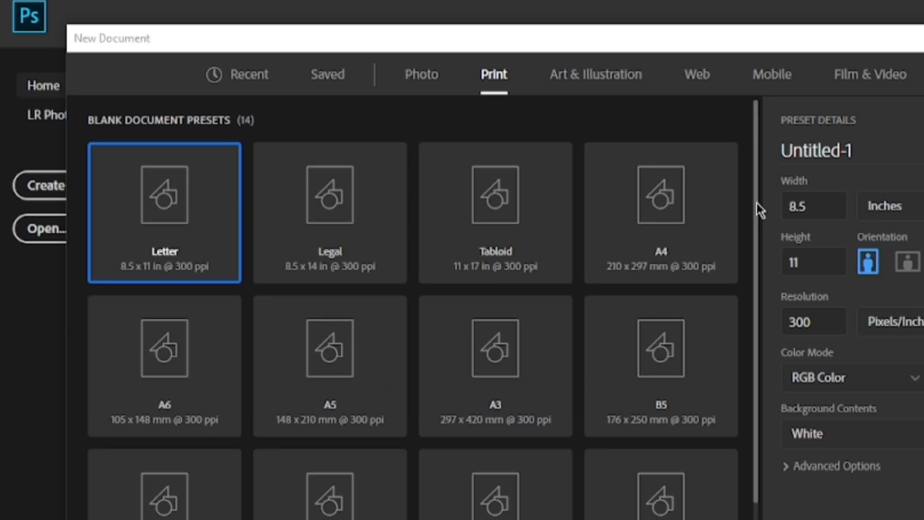
pyautogui.click(592, 78)
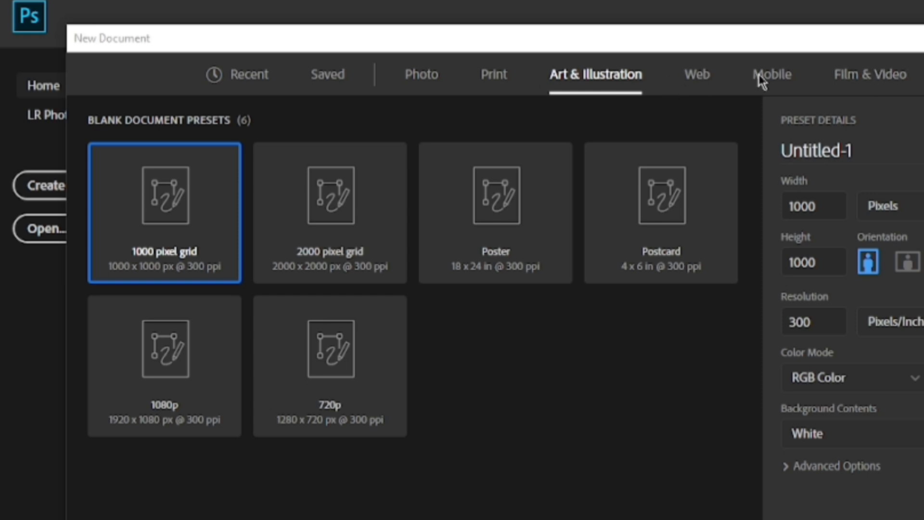
pyautogui.click(491, 86)
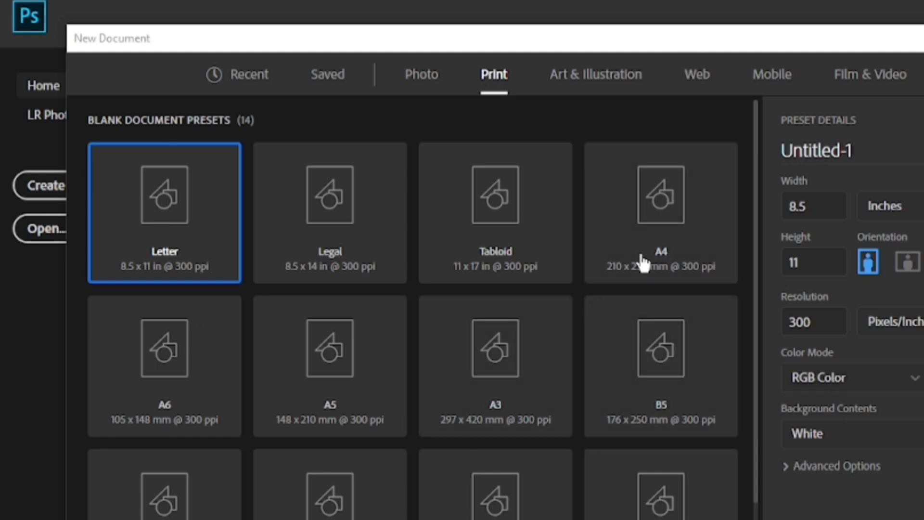
pyautogui.scroll(-3, 752, 240)
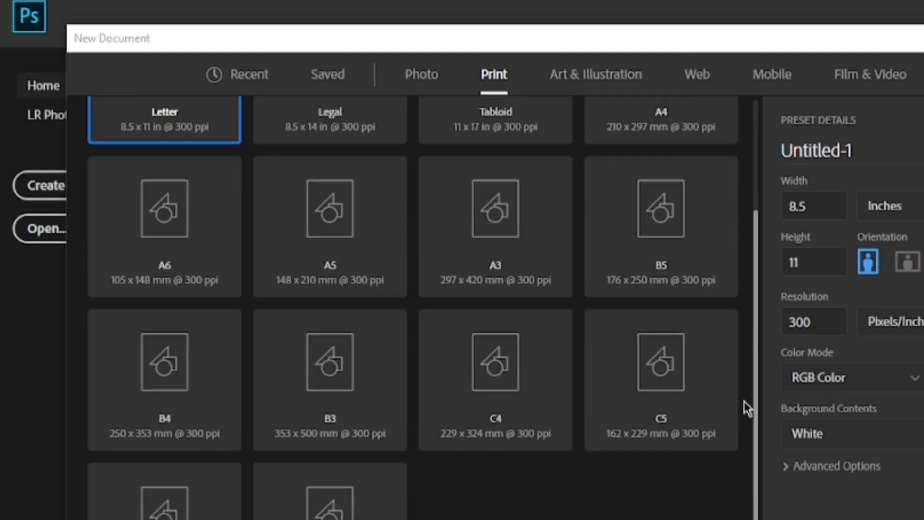
pyautogui.moveTo(749, 295); pyautogui.dragTo(753, 176)
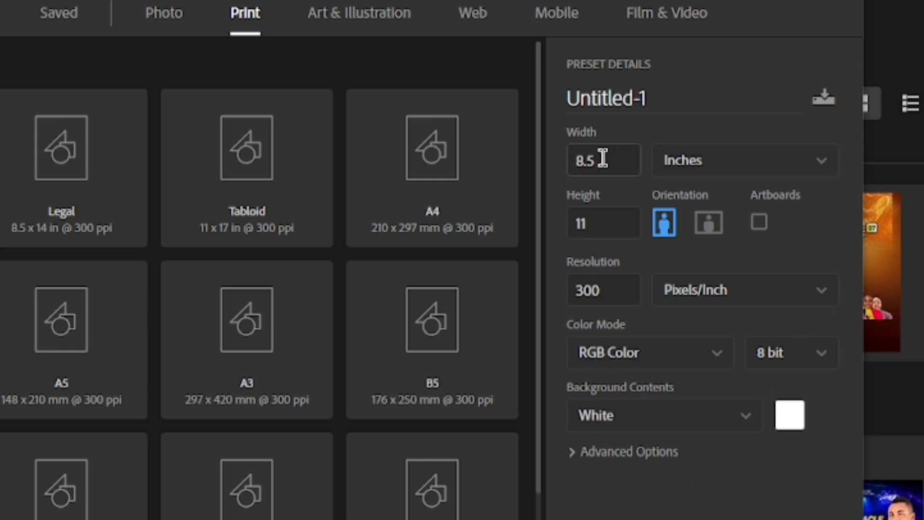
# - Set the new document's width and height to 4 inches each, keeping Inches as the unit
pyautogui.moveTo(601, 164); pyautogui.dragTo(565, 163)
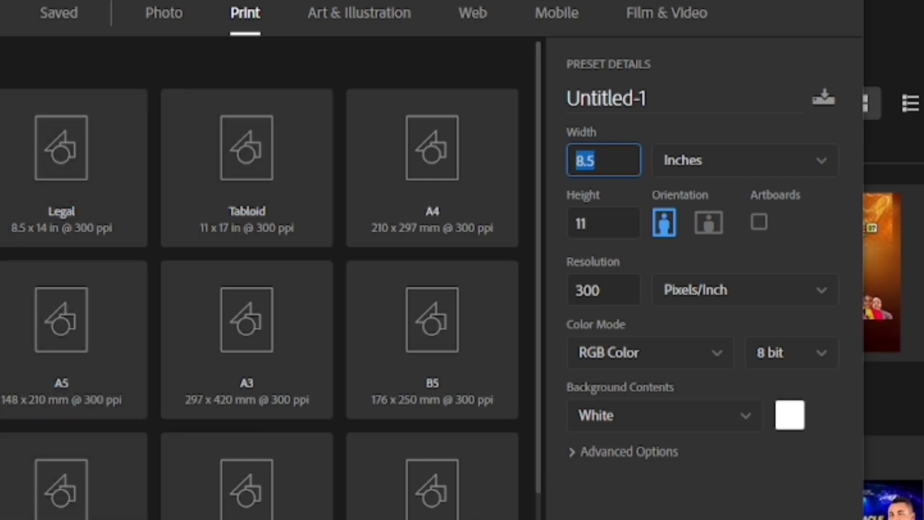
pyautogui.click(613, 159)
pyautogui.doubleClick(574, 160)
pyautogui.click(720, 163)
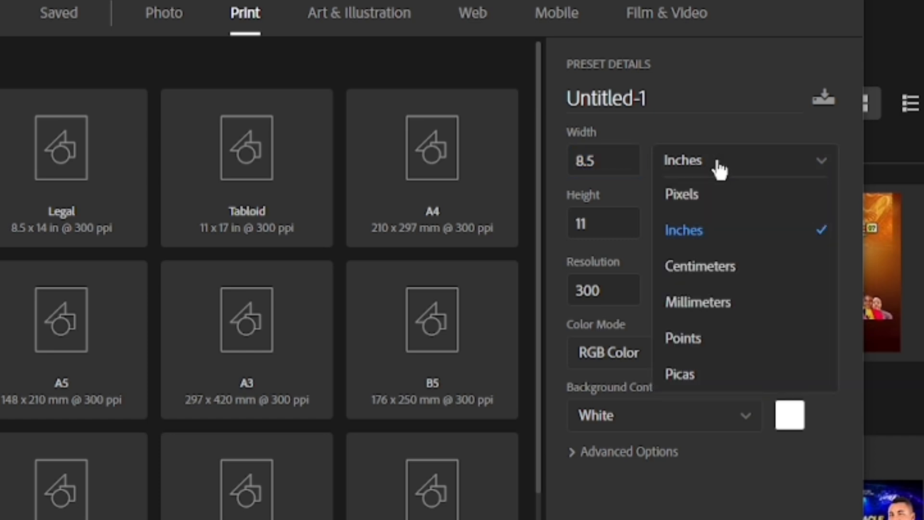
pyautogui.click(601, 167)
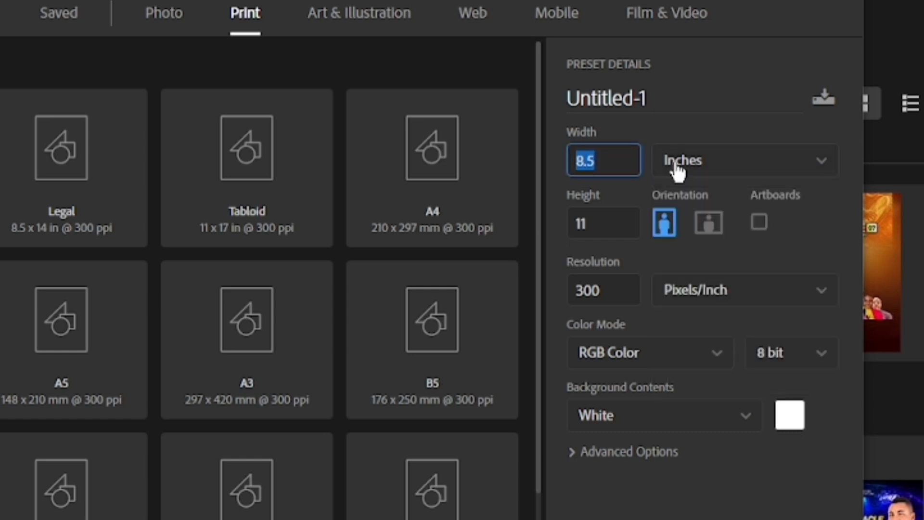
pyautogui.write('4')
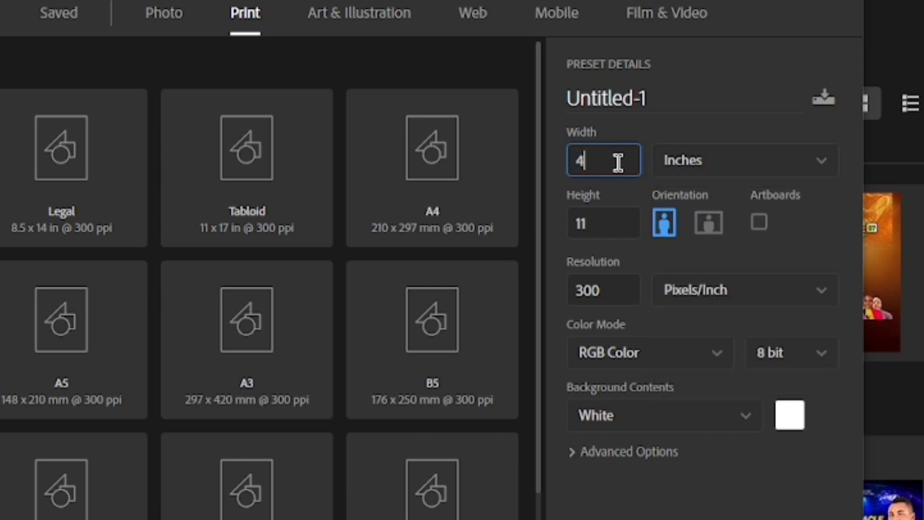
pyautogui.click(585, 222)
pyautogui.write('4')
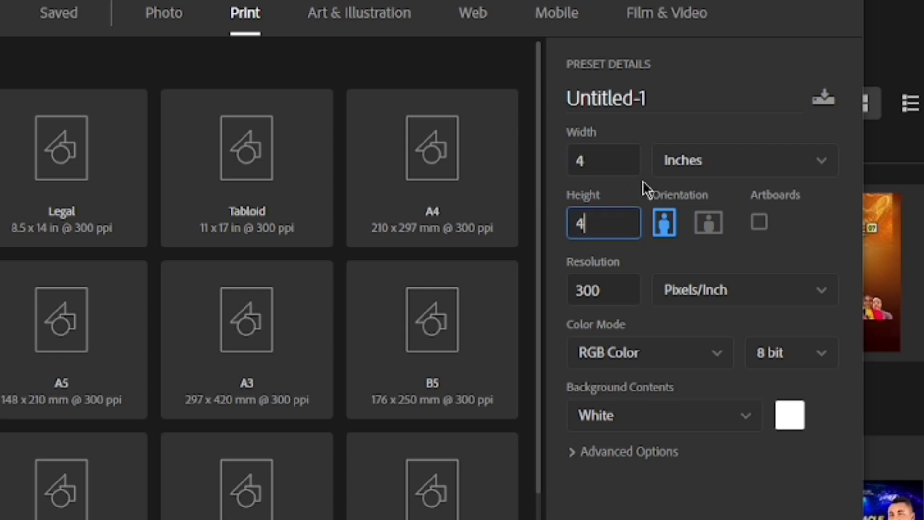
pyautogui.click(722, 170)
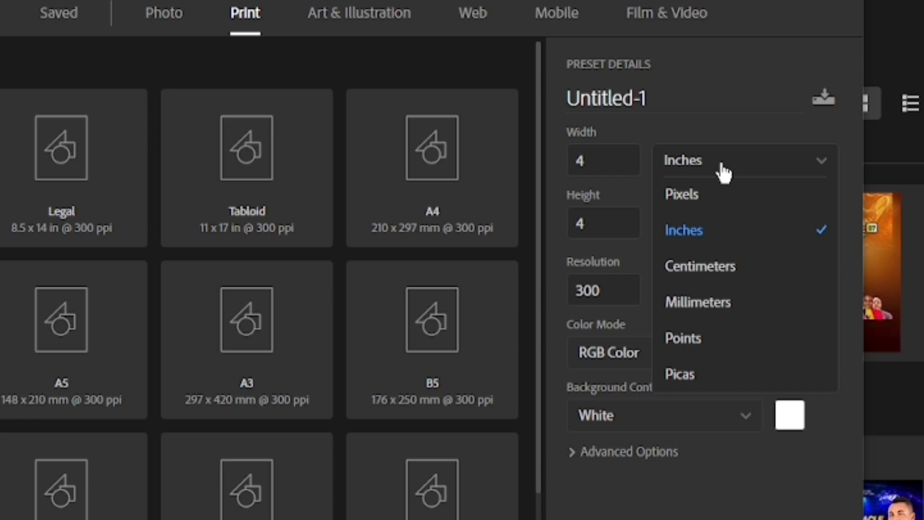
pyautogui.click(724, 172)
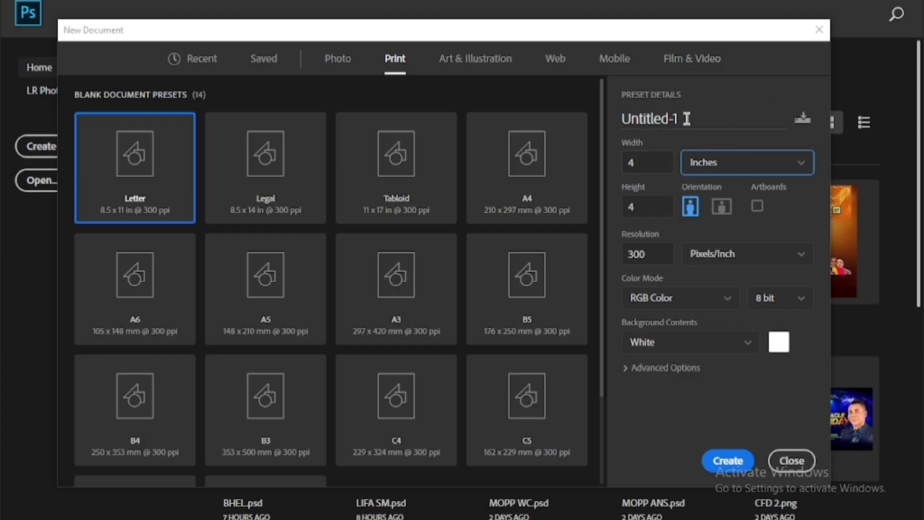
# - Name the new document "Social Media"
pyautogui.moveTo(686, 117); pyautogui.dragTo(599, 135)
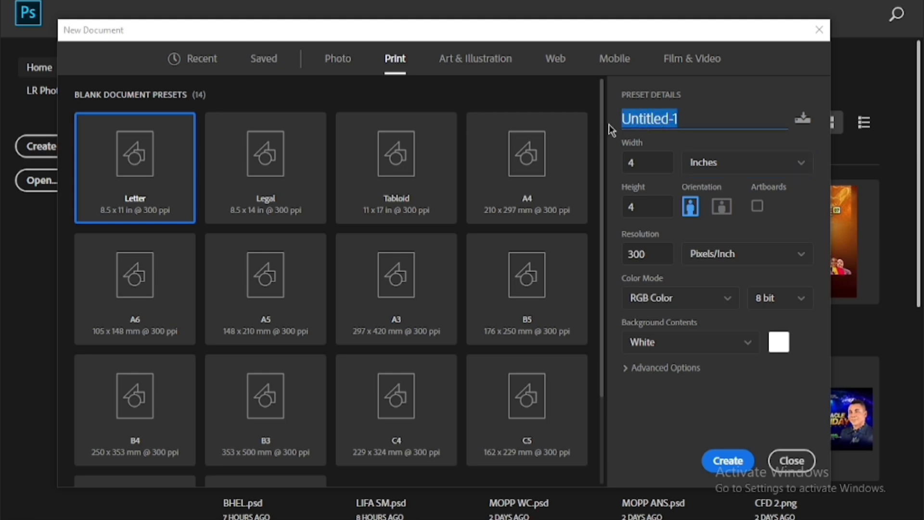
pyautogui.write('Soci')
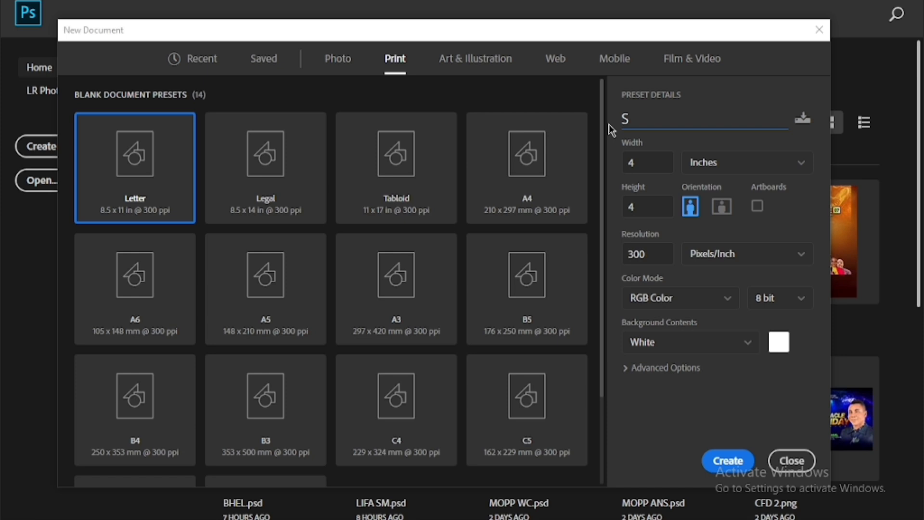
pyautogui.write('al')
pyautogui.write(' m')
pyautogui.write('Media')
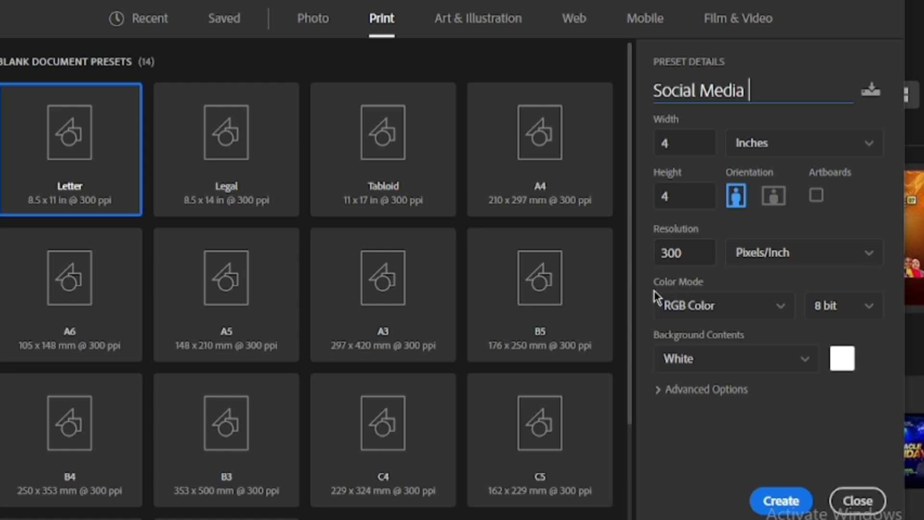
# - Review the resolution, color mode and background options, keep Pixels/Inch, RGB Color and White, and create the document
pyautogui.click(820, 254)
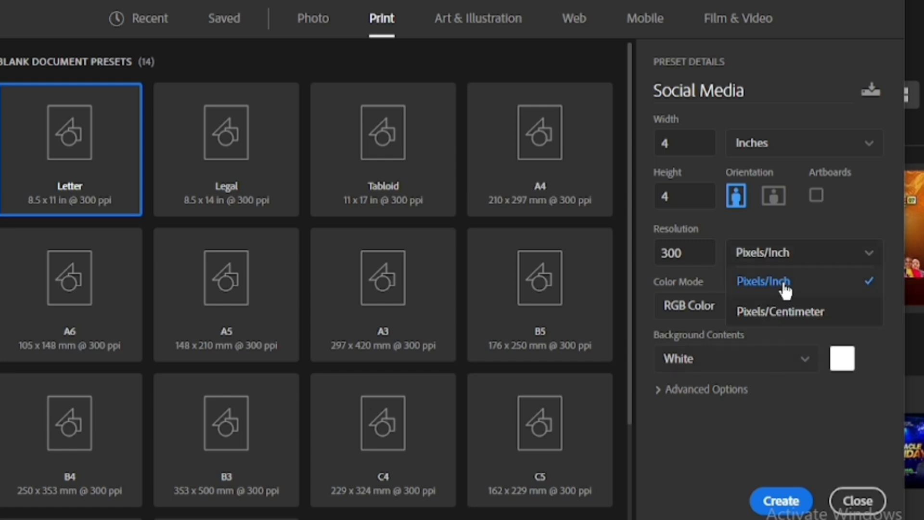
pyautogui.click(807, 261)
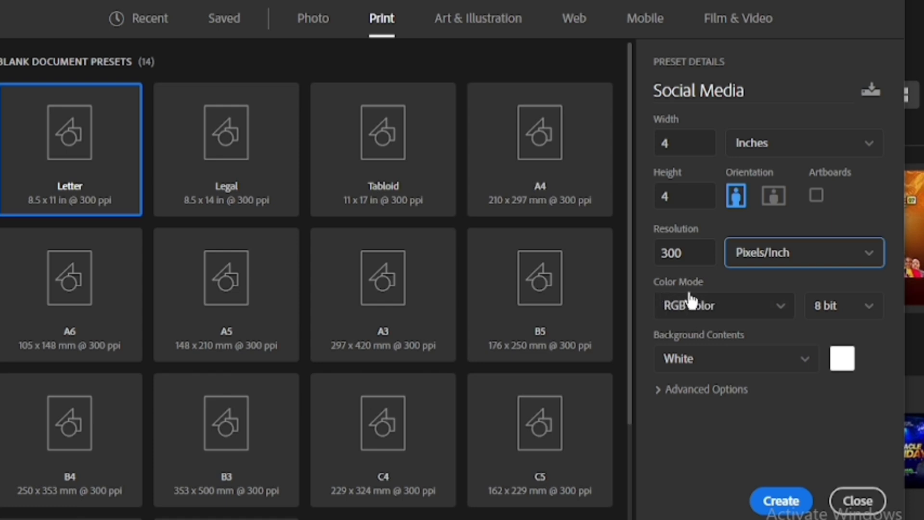
pyautogui.click(780, 310)
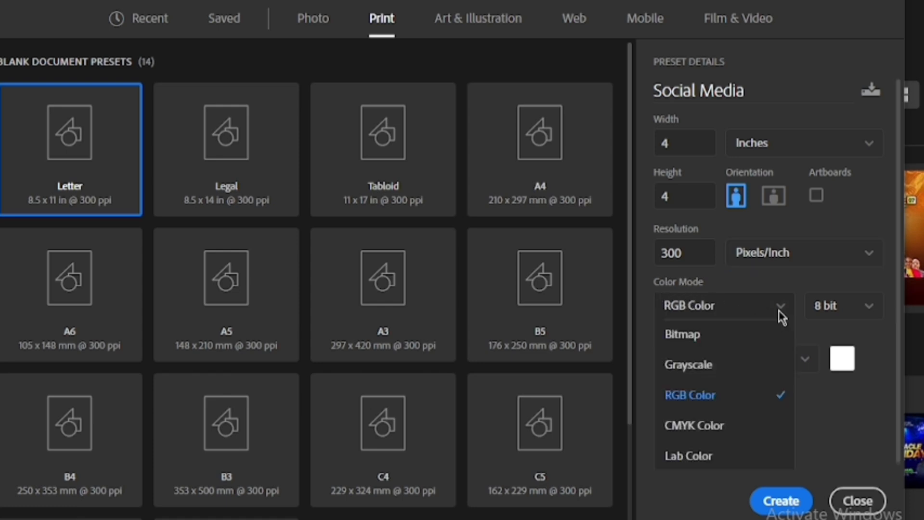
pyautogui.click(780, 314)
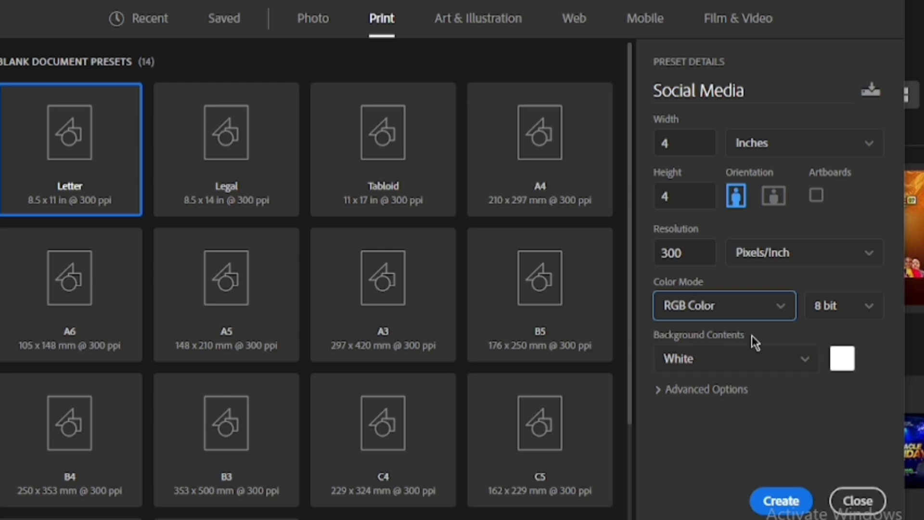
pyautogui.click(808, 365)
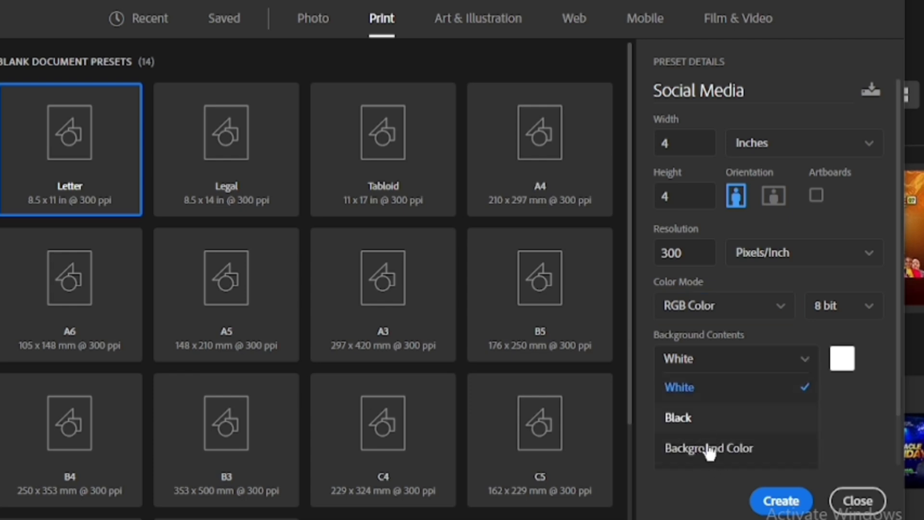
pyautogui.click(807, 368)
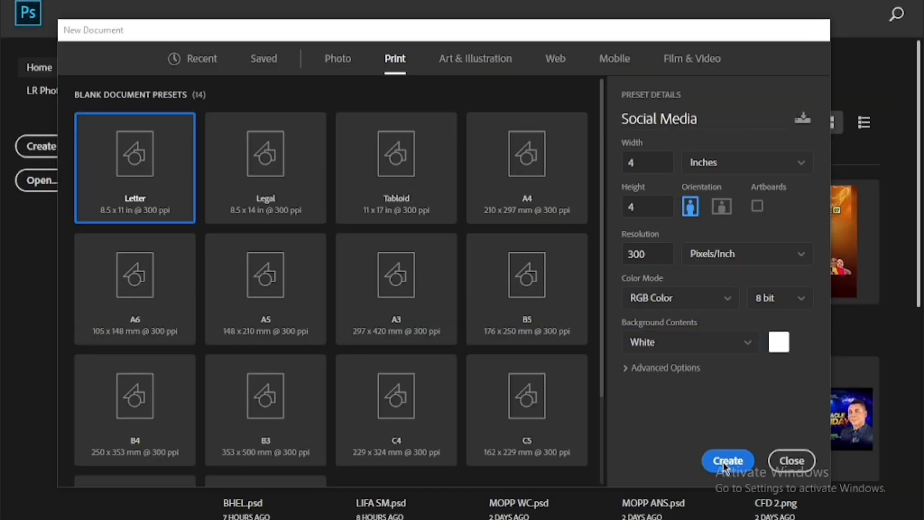
pyautogui.click(781, 502)
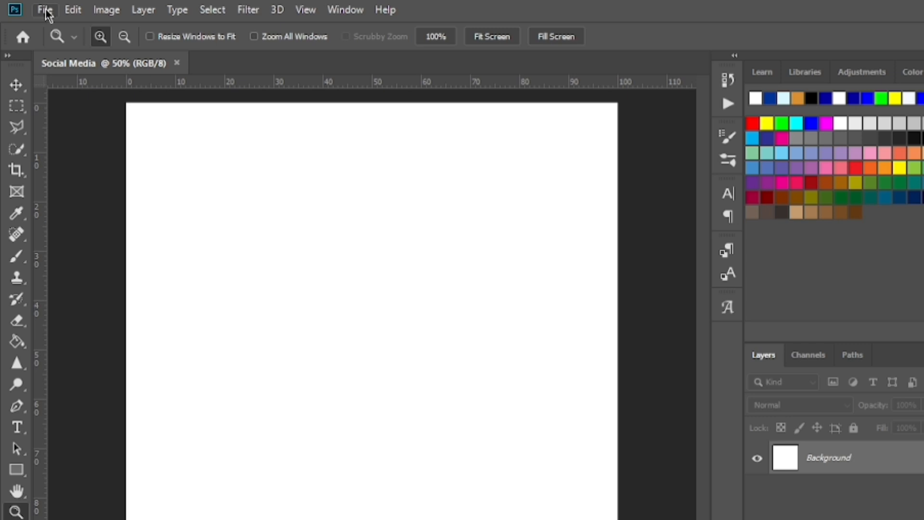
pyautogui.click(46, 11)
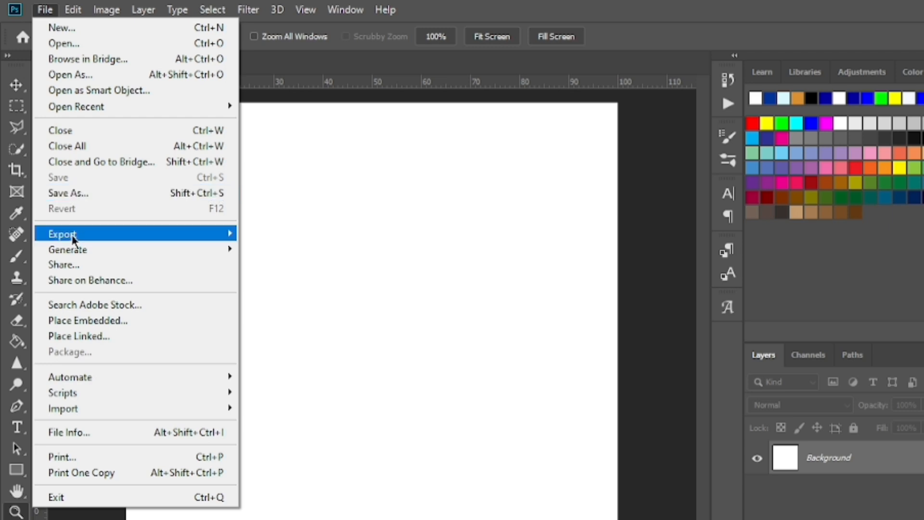
pyautogui.moveTo(128, 236)
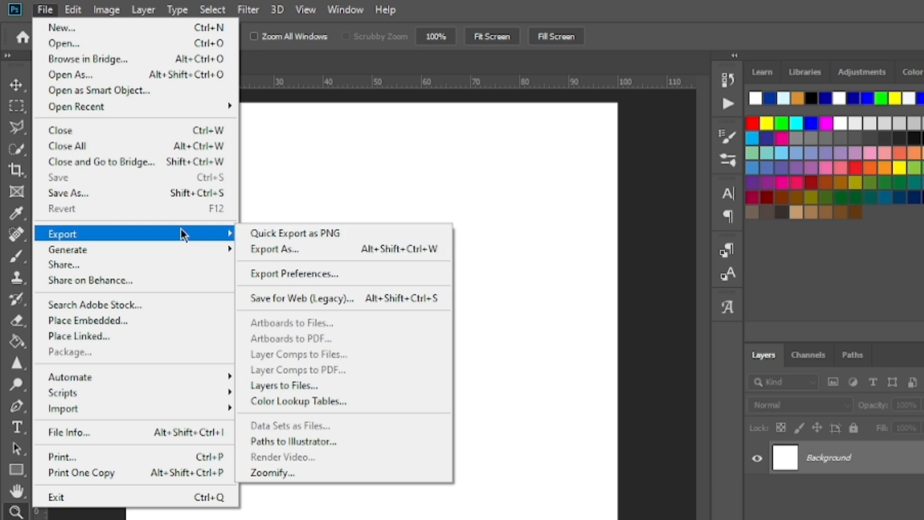
pyautogui.moveTo(152, 249)
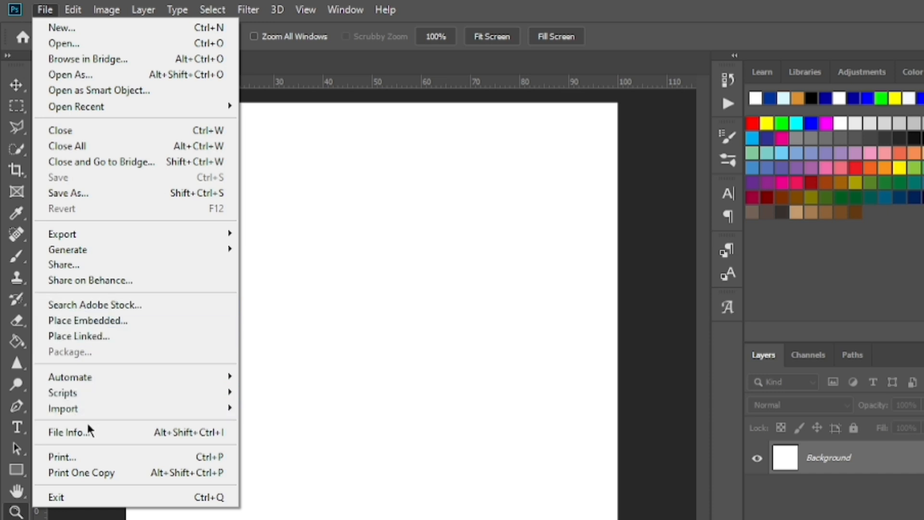
pyautogui.moveTo(197, 409)
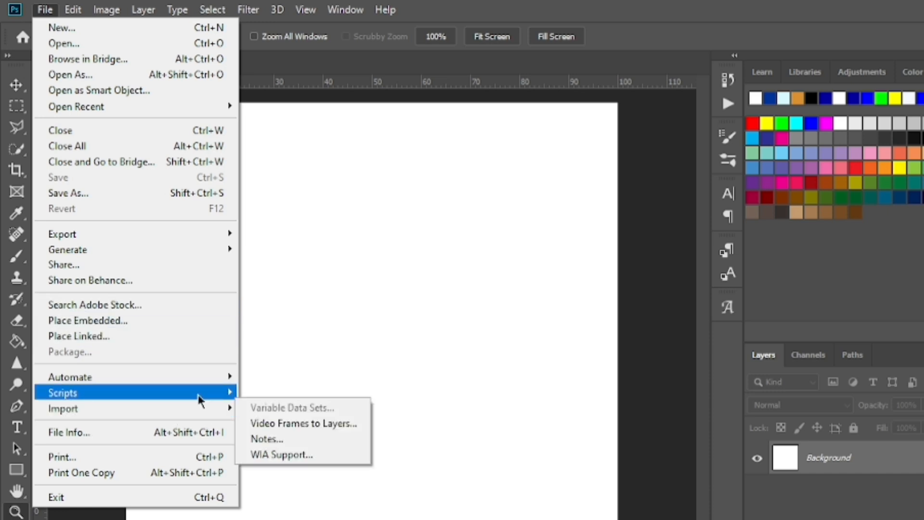
pyautogui.moveTo(72, 9)
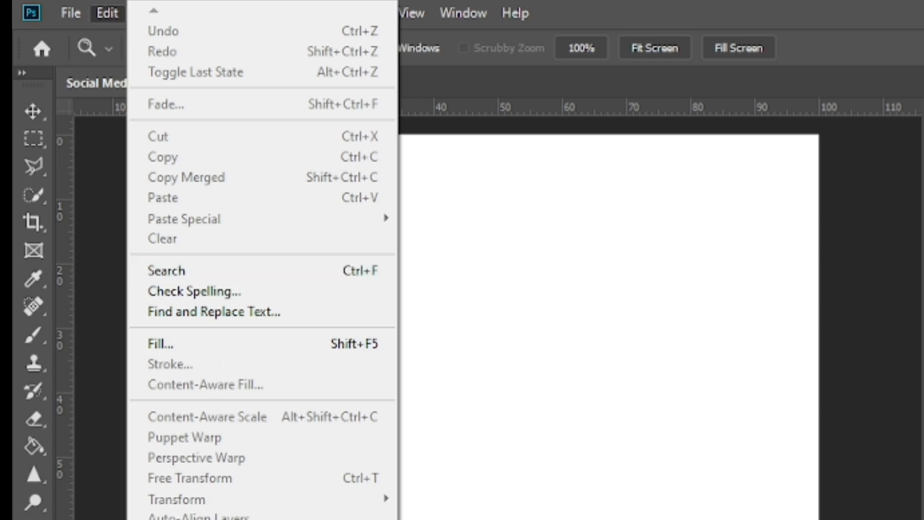
pyautogui.click(730, 10)
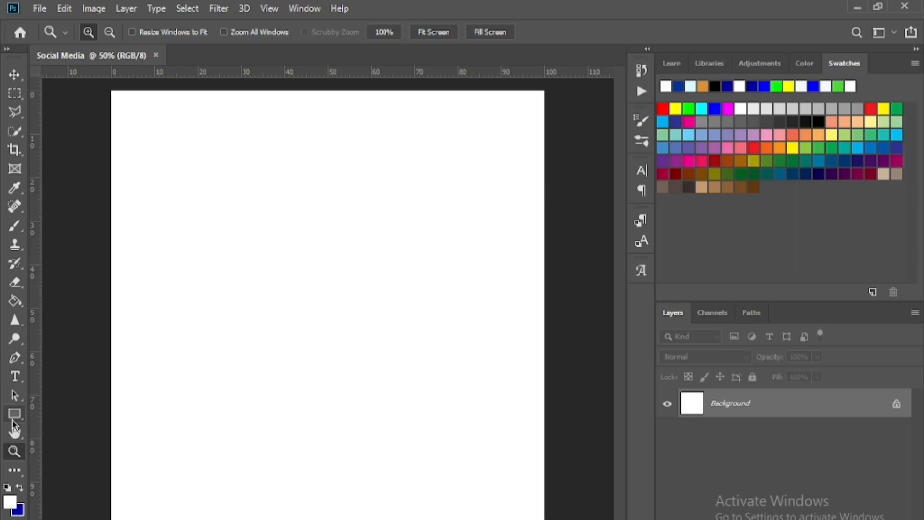
pyautogui.press('super+e')
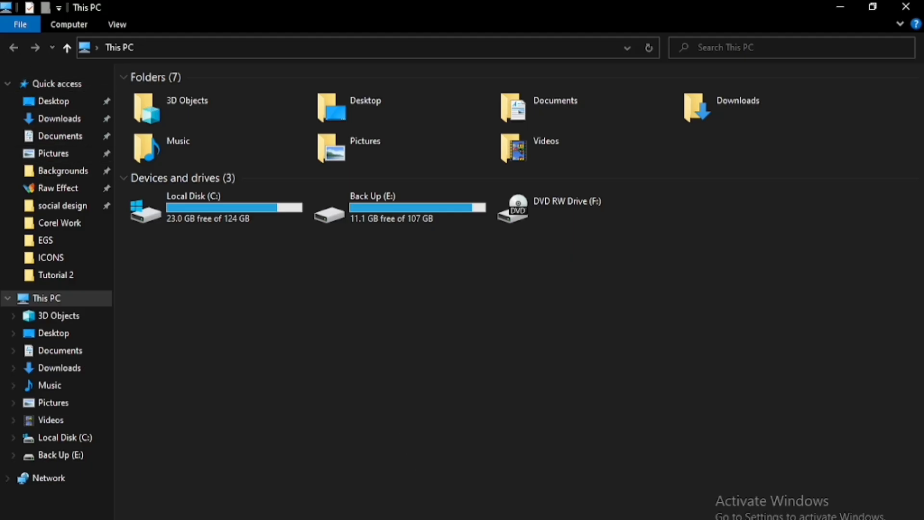
pyautogui.hotkey('alt', 'Tab')
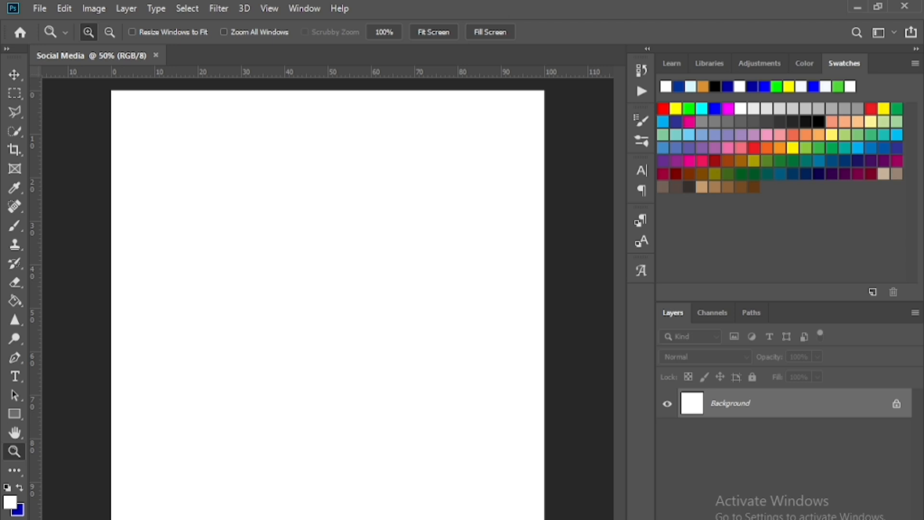
# - Place the film strip image 4e55add08331e00910bba860a16a6b0b from the Downloads folder as an embedded object and commit it at its default size
pyautogui.click(40, 10)
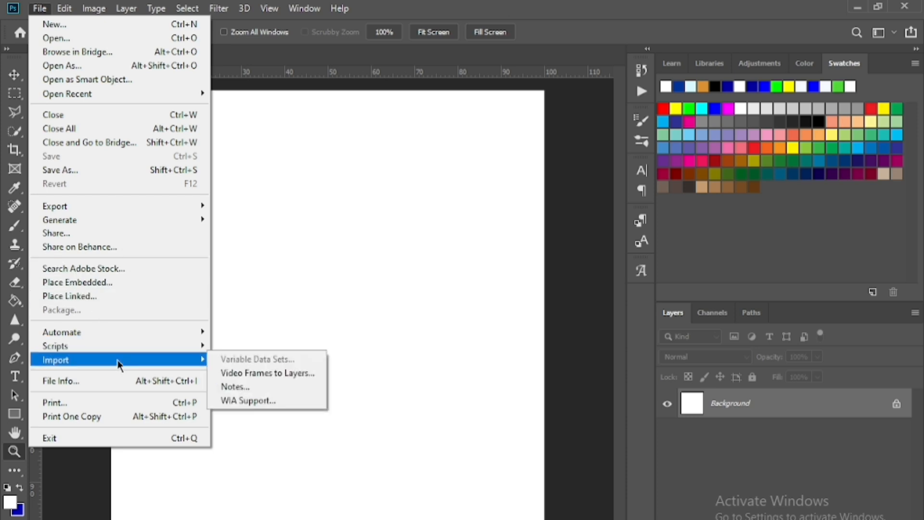
pyautogui.click(92, 282)
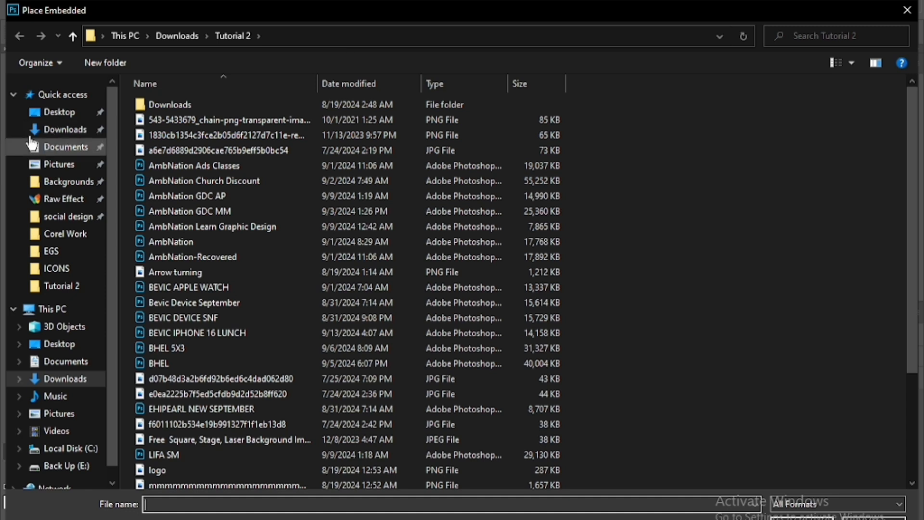
pyautogui.click(63, 129)
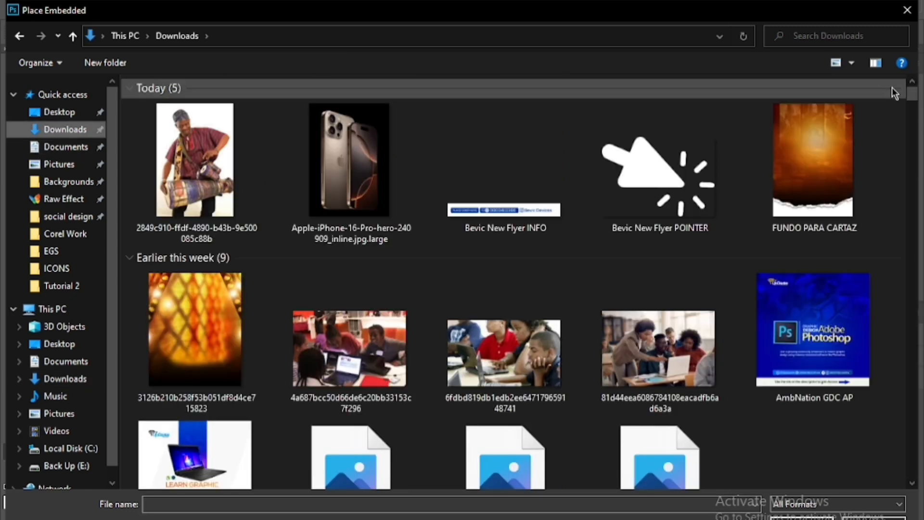
pyautogui.scroll(-5, 905, 88)
pyautogui.scroll(1, 914, 87)
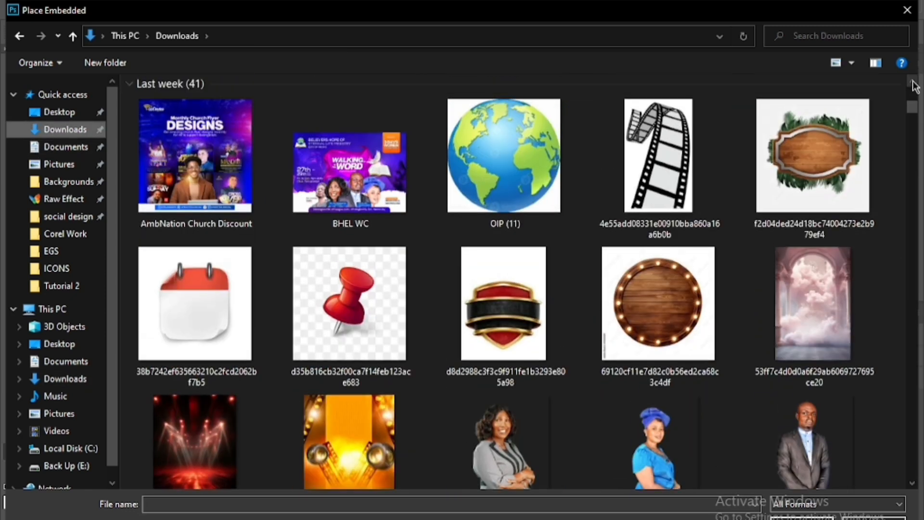
pyautogui.doubleClick(664, 148)
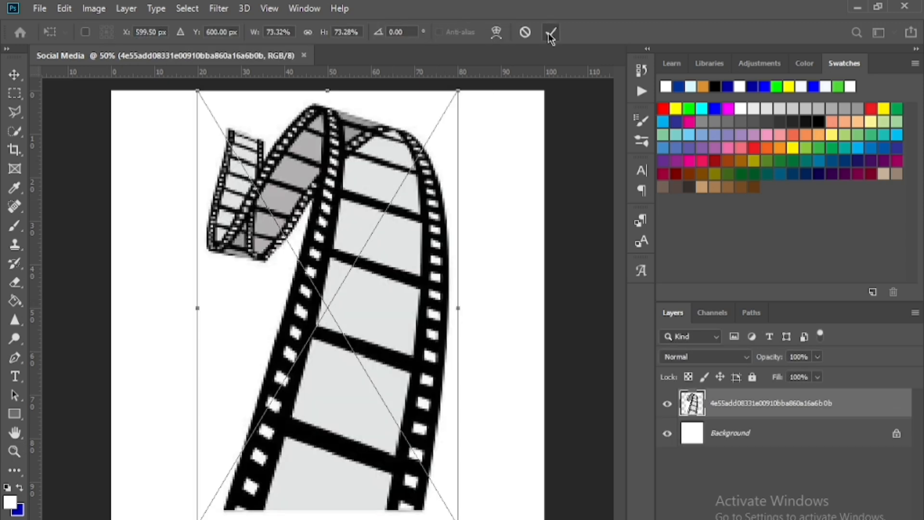
pyautogui.click(552, 33)
# - Use the Move tool to reposition the film strip on the canvas, ending slightly right of its original placement
pyautogui.press('z')
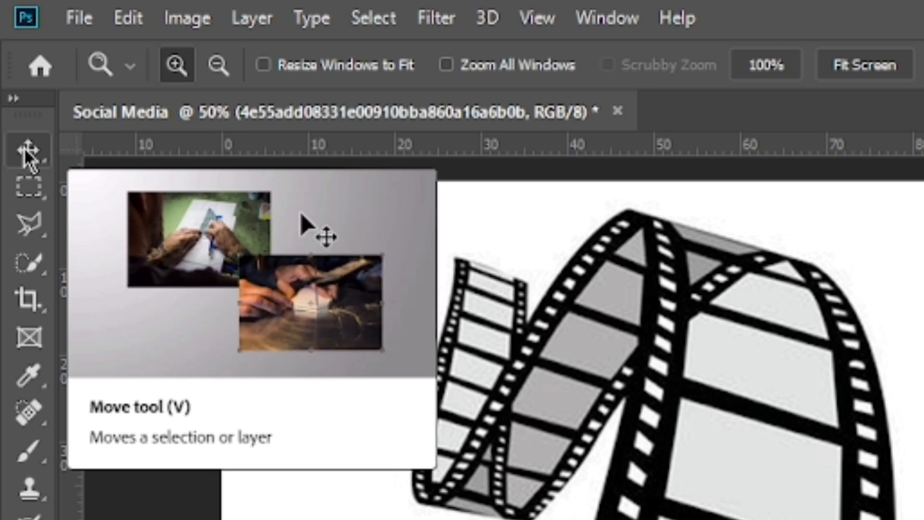
pyautogui.click(22, 149)
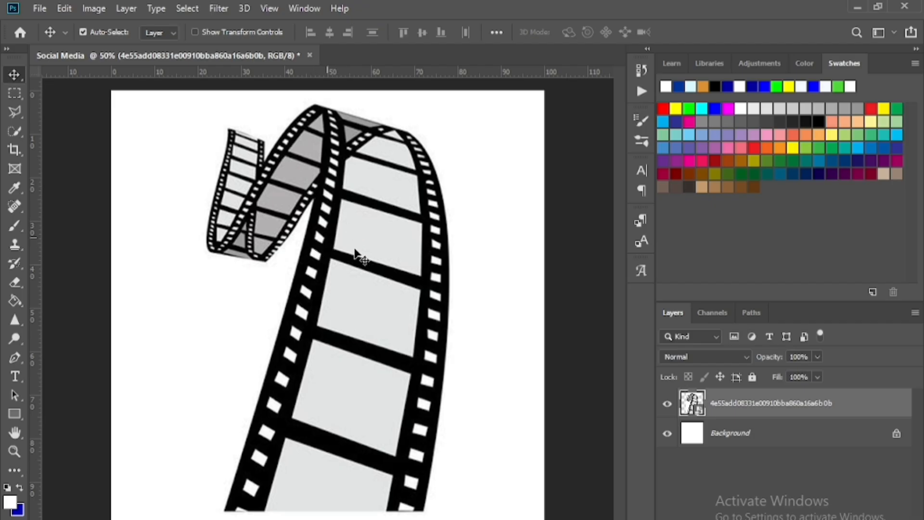
pyautogui.moveTo(371, 256); pyautogui.dragTo(426, 231)
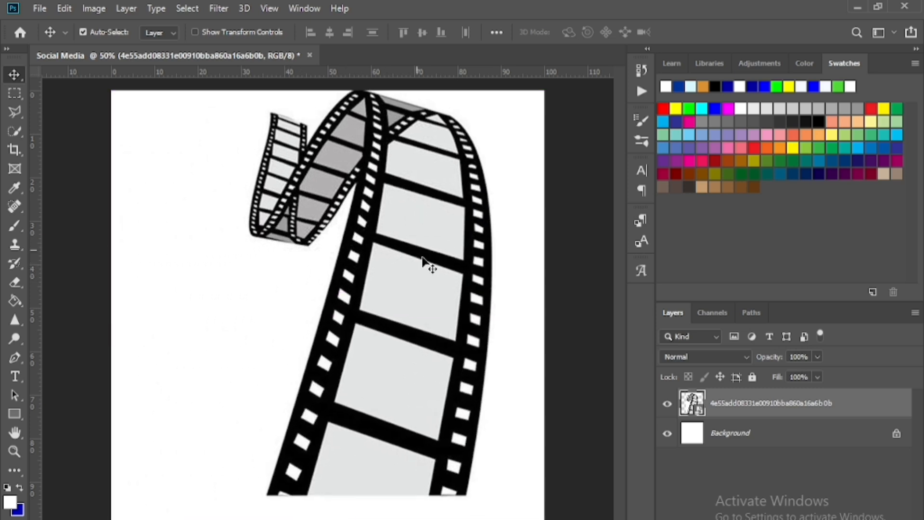
pyautogui.moveTo(455, 260); pyautogui.dragTo(386, 244)
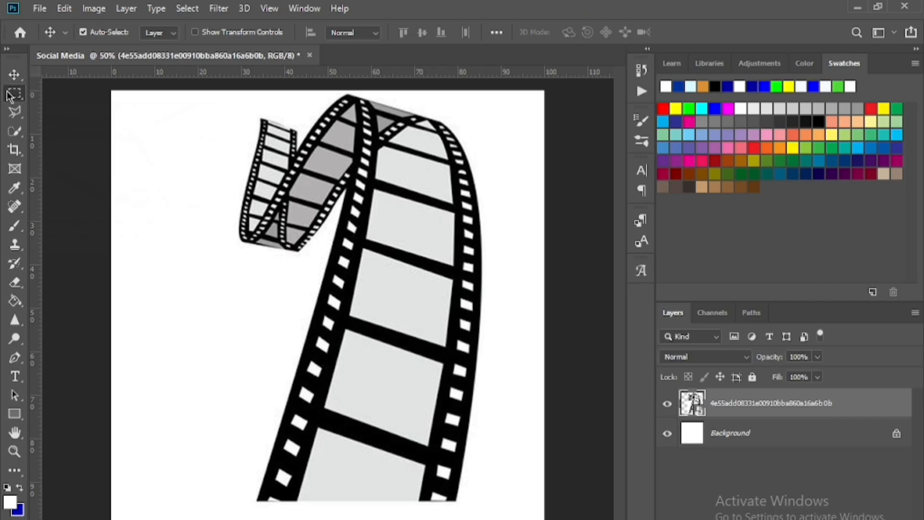
# - Draw a rectangular marquee selection spanning the full width of the large film strip just below its middle, replacing the first trial selection
pyautogui.press('m')
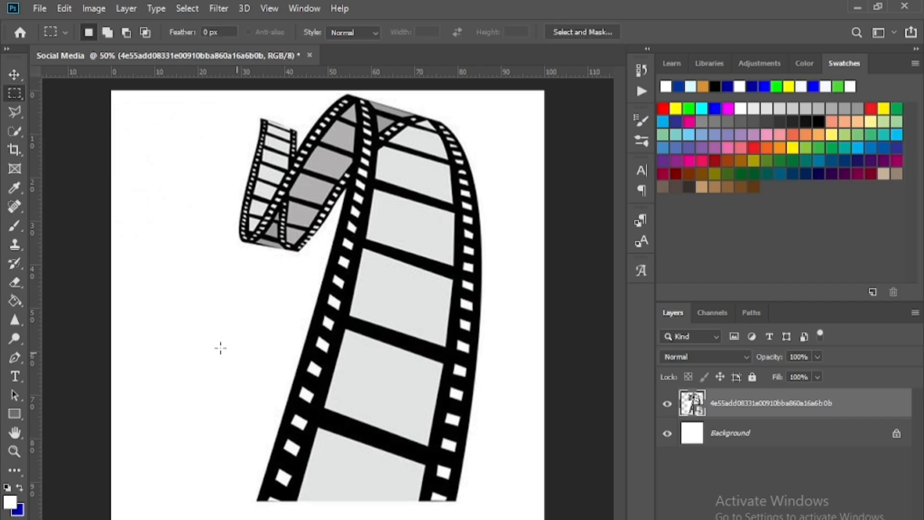
pyautogui.moveTo(169, 353); pyautogui.dragTo(515, 504)
pyautogui.click(238, 309)
pyautogui.moveTo(237, 290); pyautogui.dragTo(525, 417)
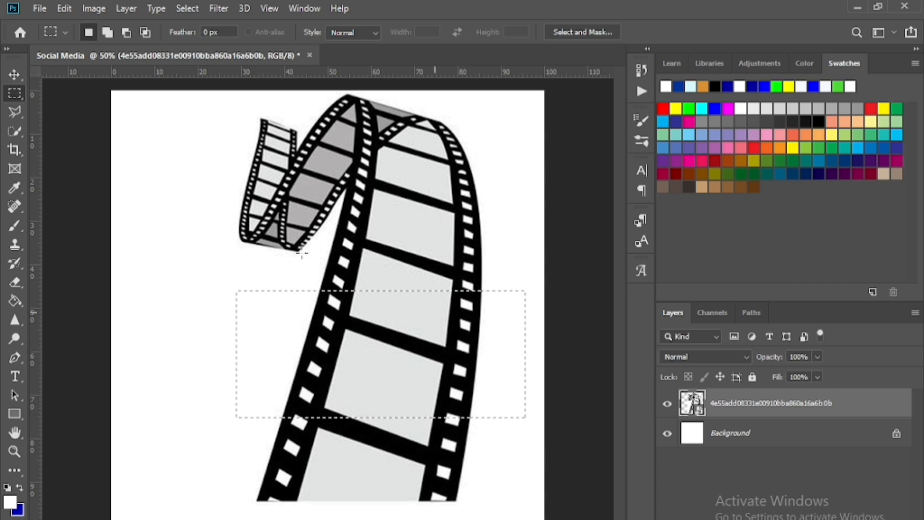
# - Try copying the selected film section to a new layer, compare it by toggling the original layer's visibility, and undo the copy
pyautogui.rightClick(375, 336)
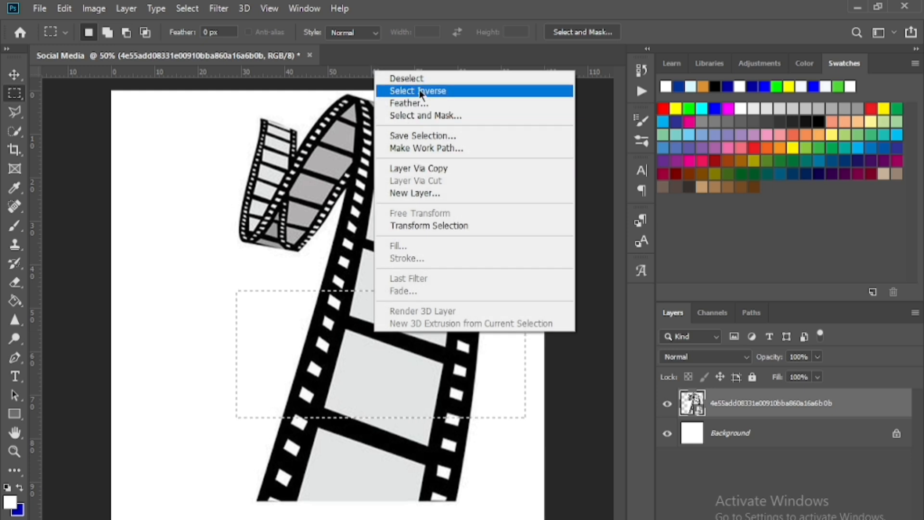
pyautogui.click(421, 169)
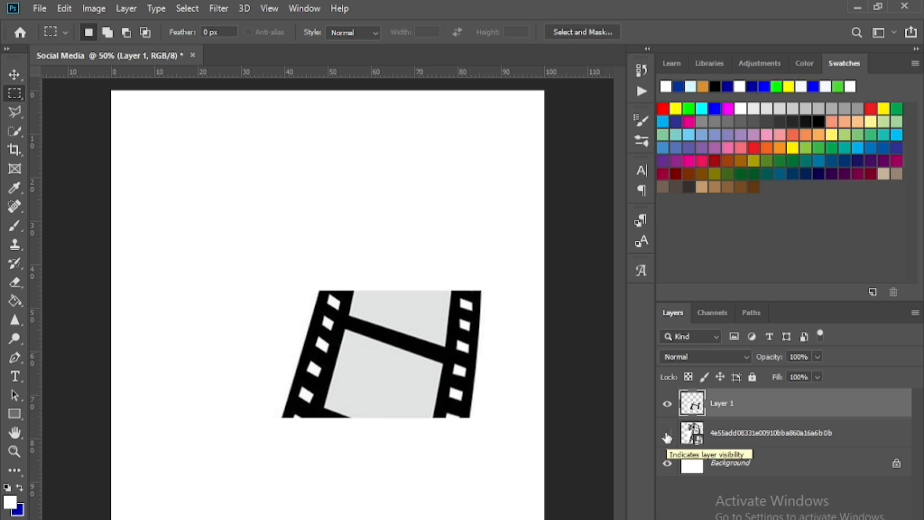
pyautogui.click(668, 436)
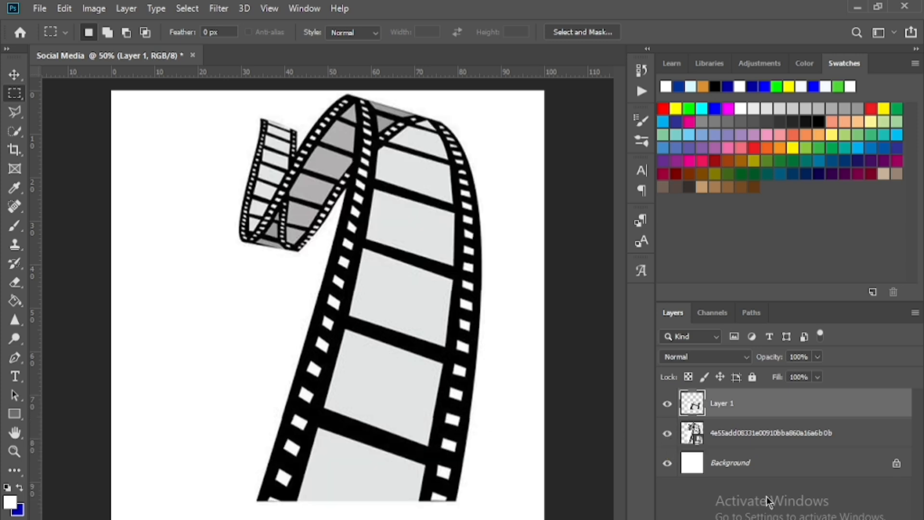
pyautogui.hotkey('ctrl', 'z')
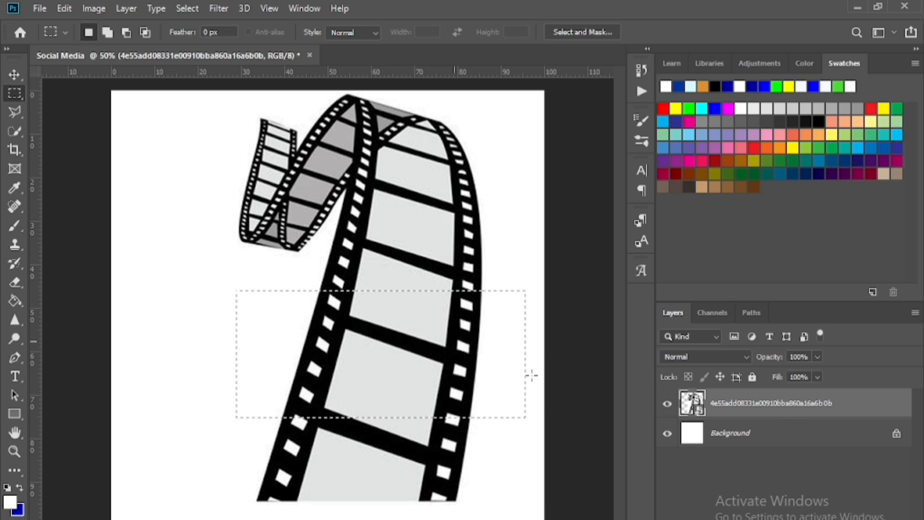
# - Rasterize the film strip's smart object layer and delete the marquee-selected section from it
pyautogui.press('Delete')
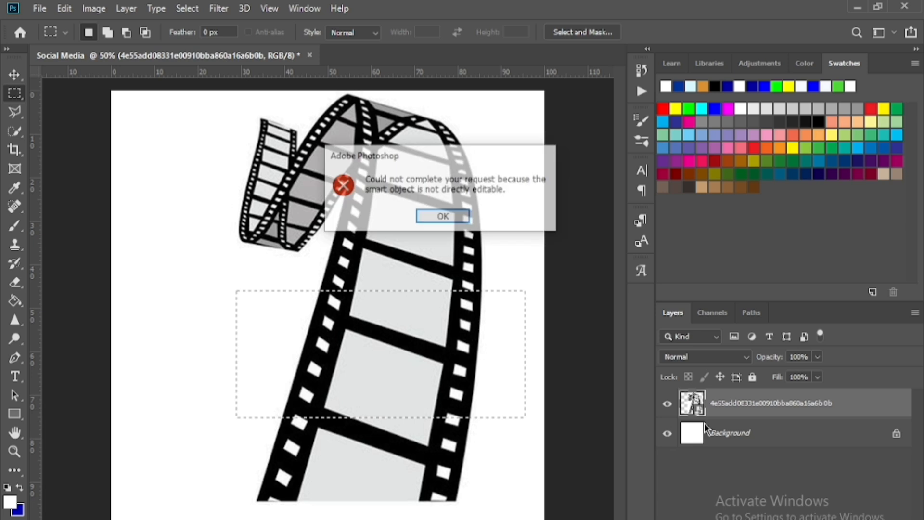
pyautogui.click(449, 215)
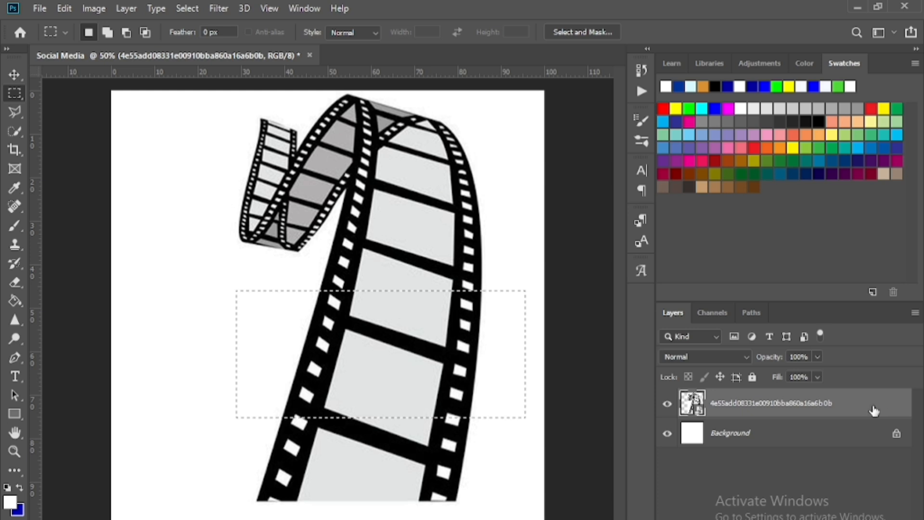
pyautogui.rightClick(842, 409)
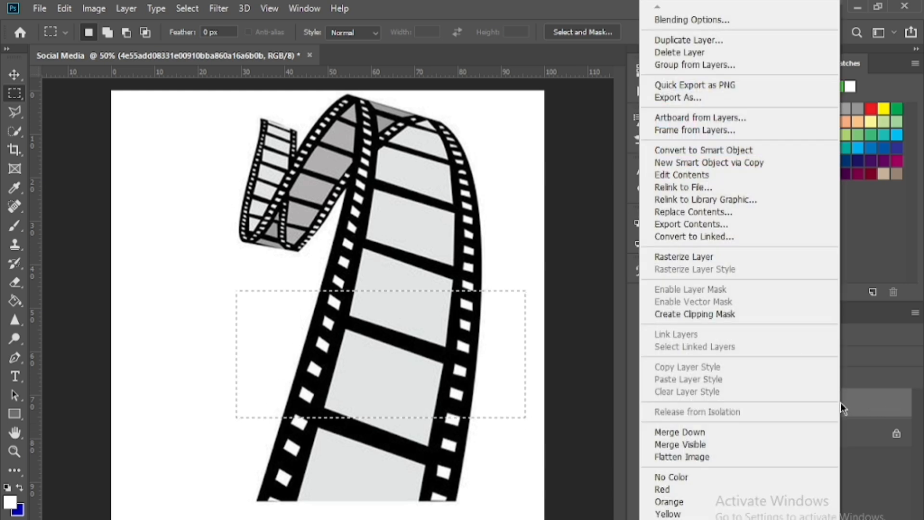
pyautogui.click(697, 256)
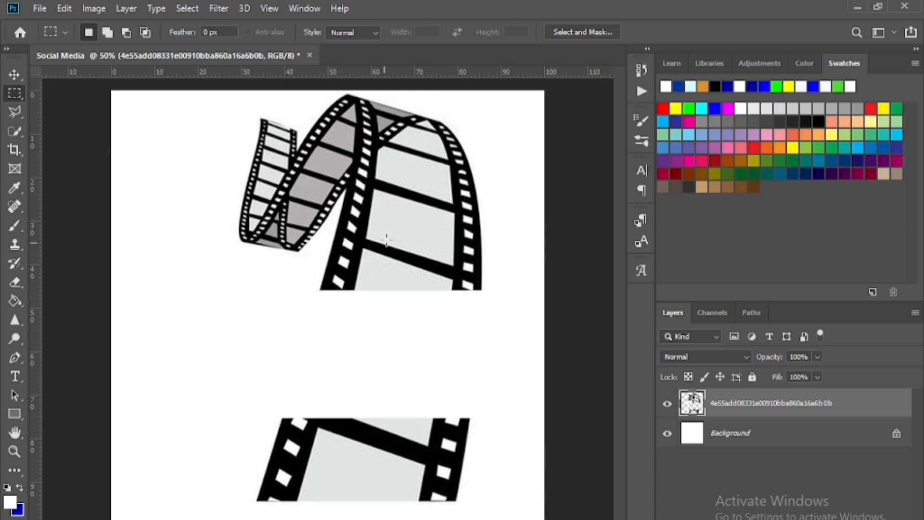
# - Undo the deletion of the film strip's middle section and clear the marquee selection
pyautogui.moveTo(381, 193); pyautogui.dragTo(440, 365)
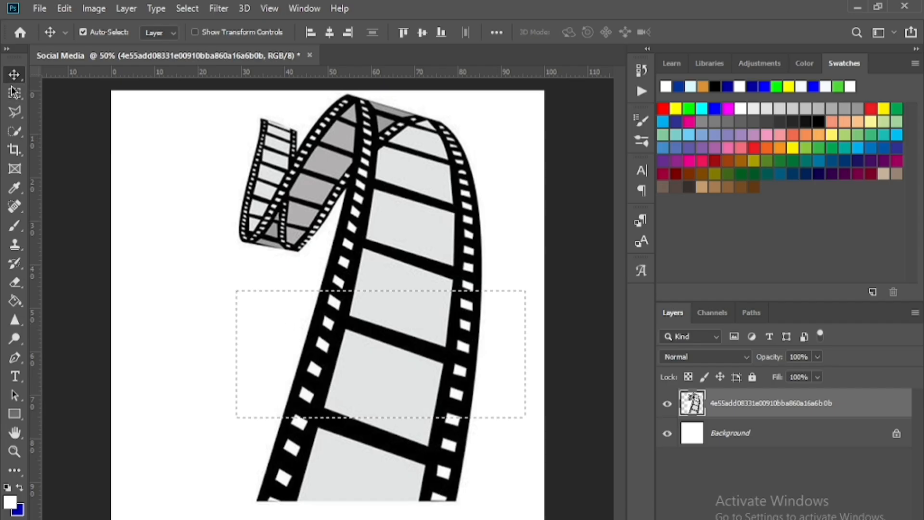
pyautogui.press('m')
pyautogui.click(310, 273)
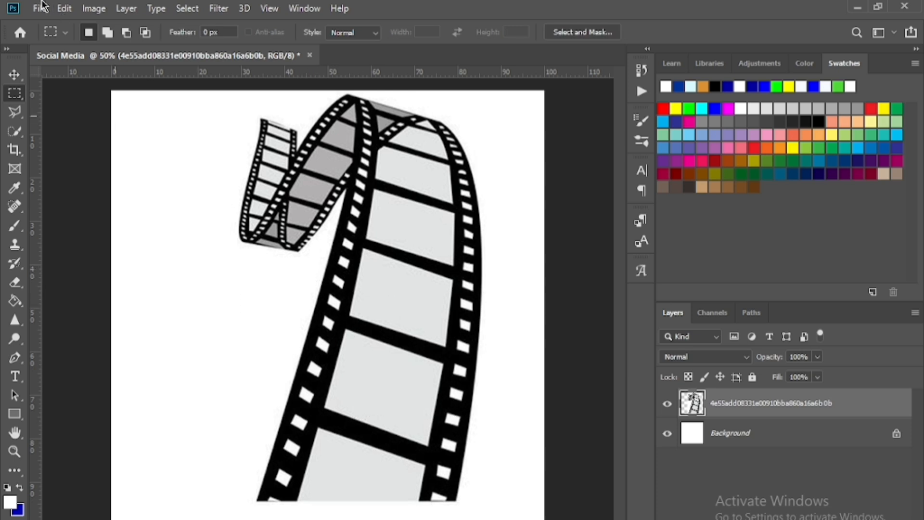
pyautogui.click(65, 8)
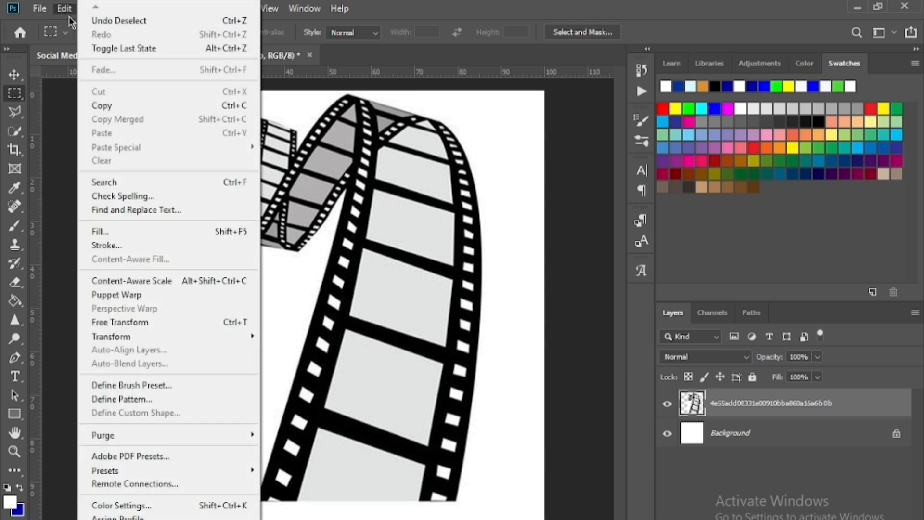
pyautogui.click(350, 250)
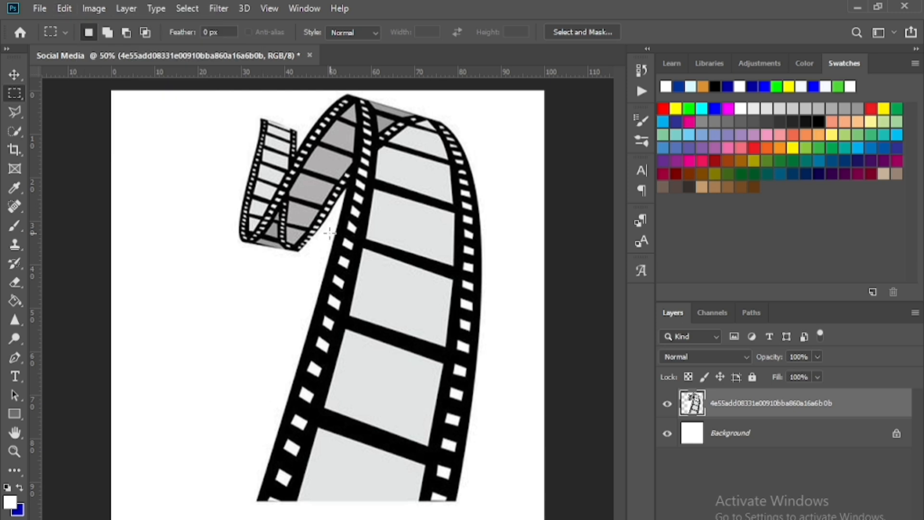
# - Trace the curled left part of the film strip with the Polygonal Lasso tool, removing misplaced points, and close the selection at its starting point
pyautogui.click(20, 112)
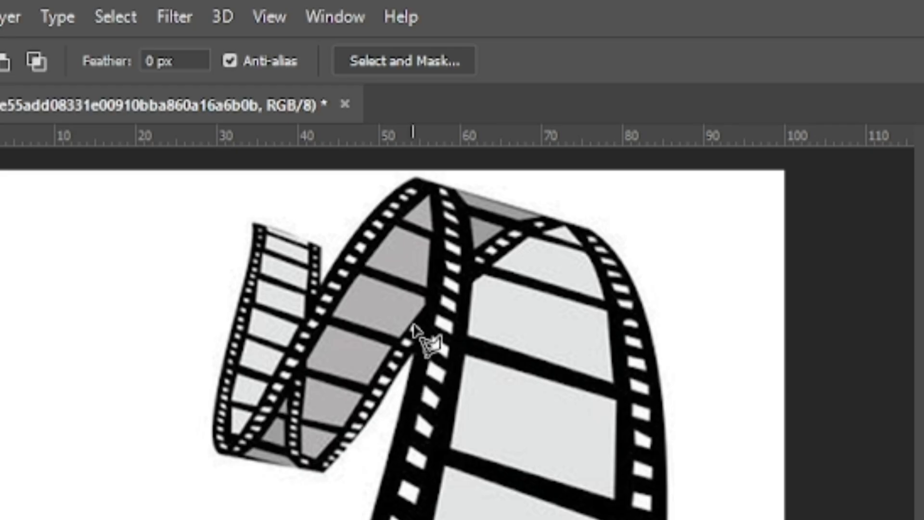
pyautogui.click(410, 352)
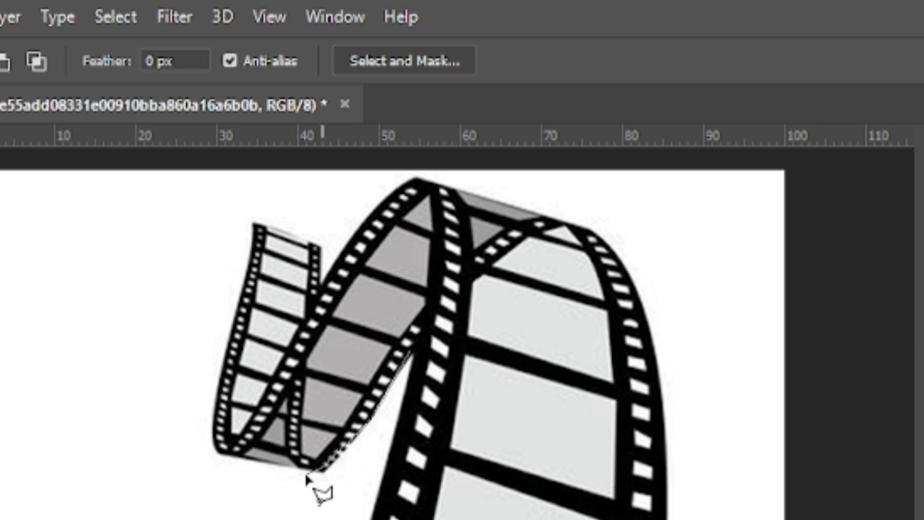
pyautogui.click(321, 470)
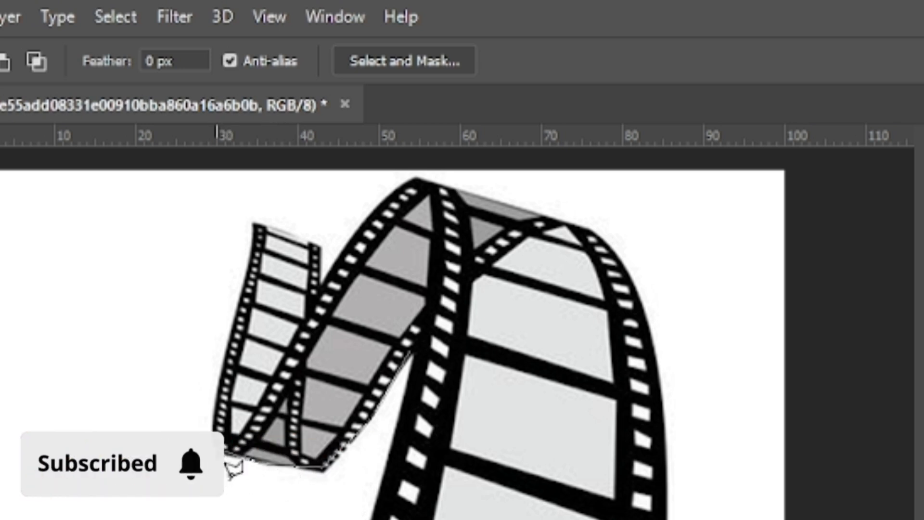
pyautogui.click(217, 451)
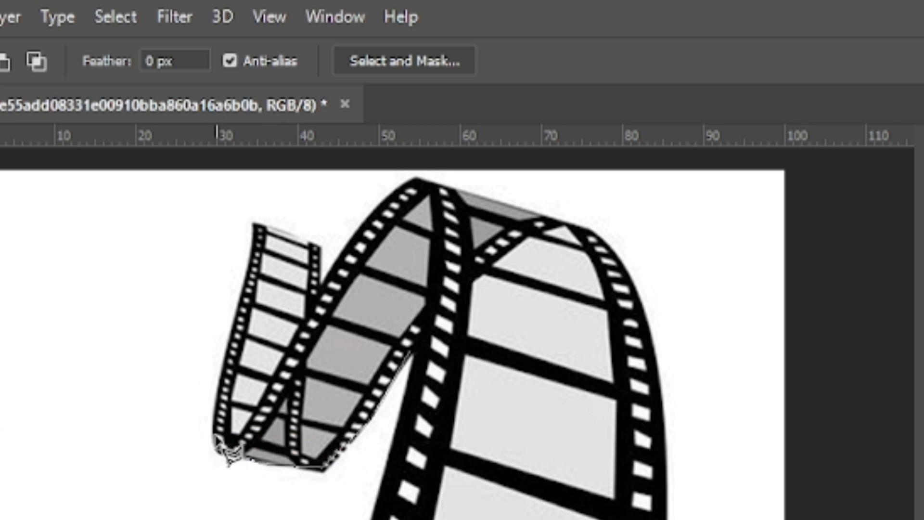
pyautogui.click(219, 400)
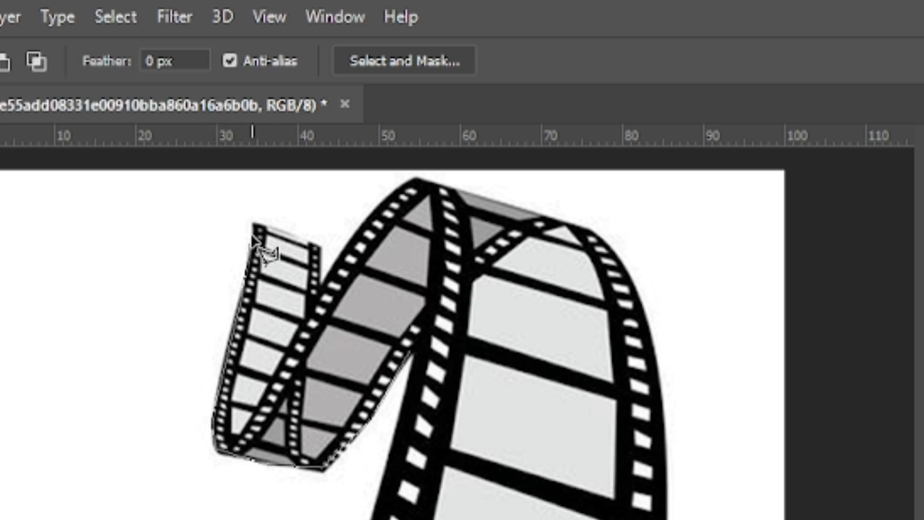
pyautogui.click(252, 220)
pyautogui.click(317, 245)
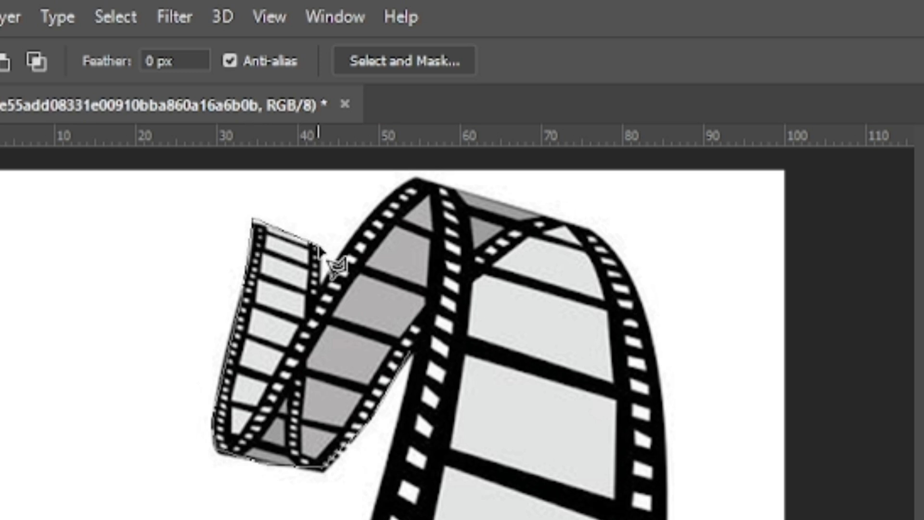
pyautogui.click(319, 279)
pyautogui.press('BackSpace')
pyautogui.press('BackSpace')
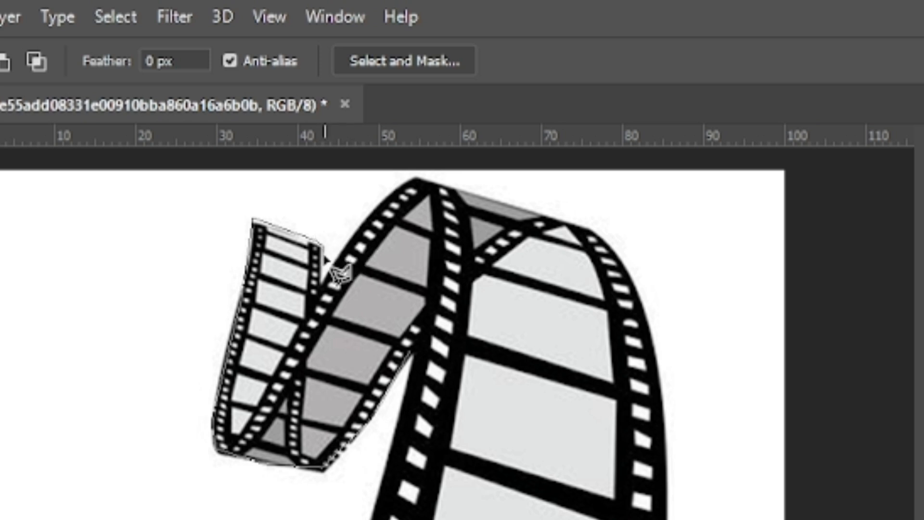
pyautogui.click(321, 288)
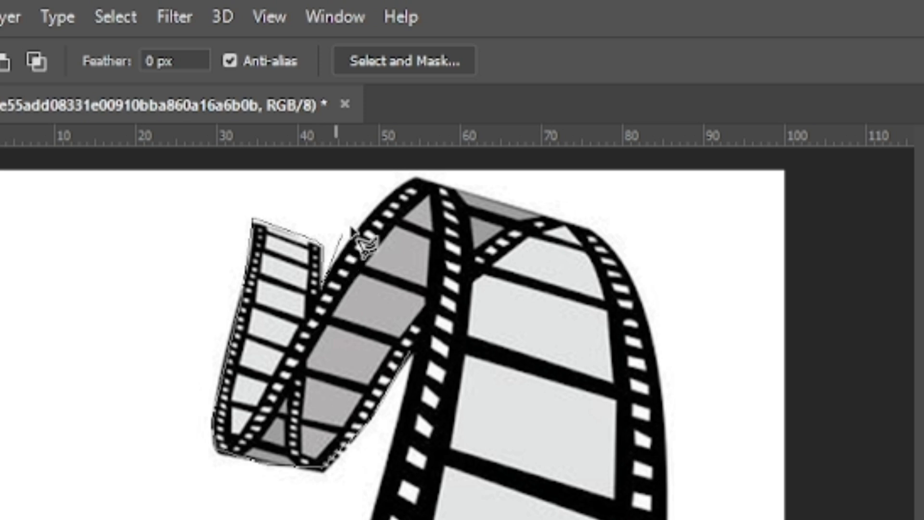
pyautogui.click(373, 209)
pyautogui.click(387, 195)
pyautogui.click(415, 178)
pyautogui.click(430, 197)
pyautogui.click(429, 284)
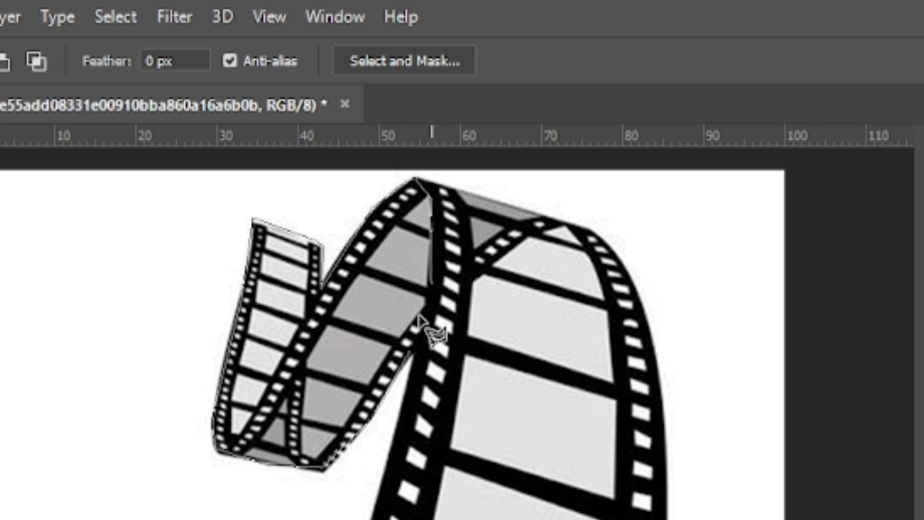
pyautogui.click(410, 353)
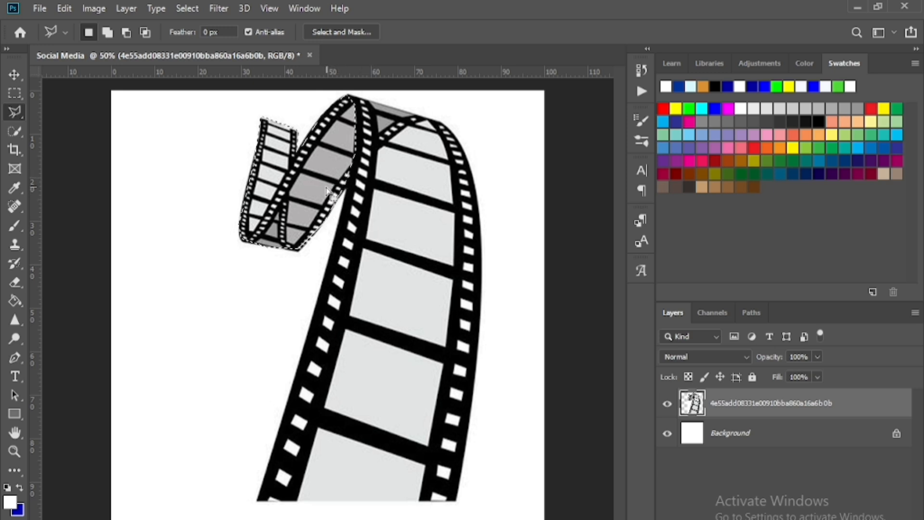
# - Try deleting the lasso-selected curled section of the film strip and clearing the selection, and undo both changes
pyautogui.press('Delete')
pyautogui.click(14, 92)
pyautogui.click(144, 259)
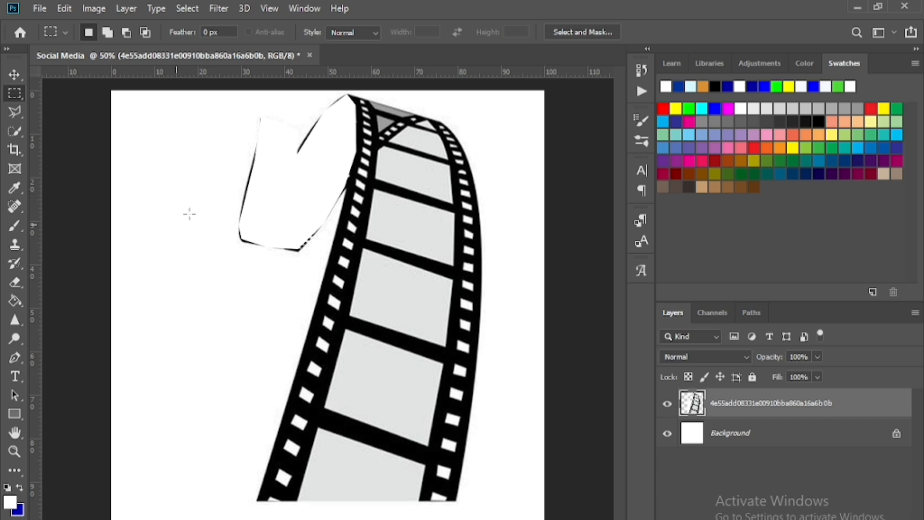
pyautogui.hotkey('ctrl', 'z')
pyautogui.hotkey('ctrl', 'z')
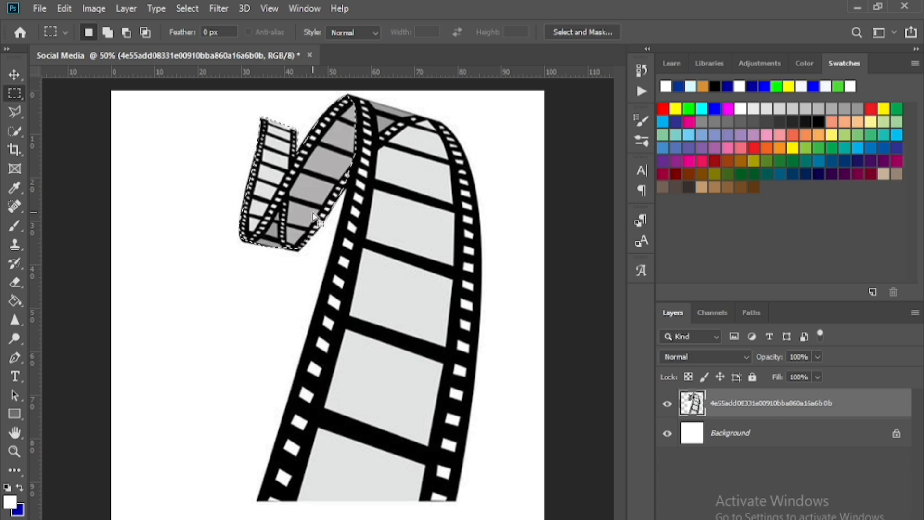
# - Copy the lasso-selected curled section to a new layer and hide the original film strip layer
pyautogui.rightClick(294, 178)
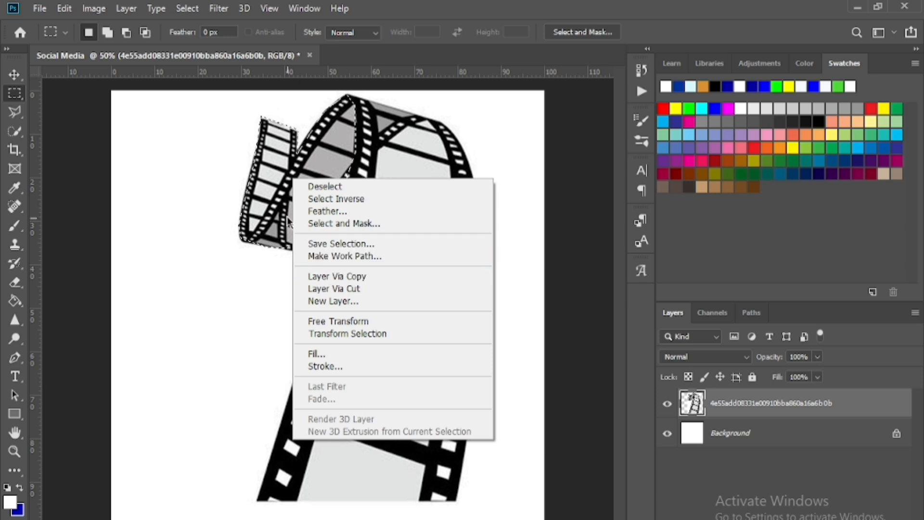
pyautogui.click(347, 278)
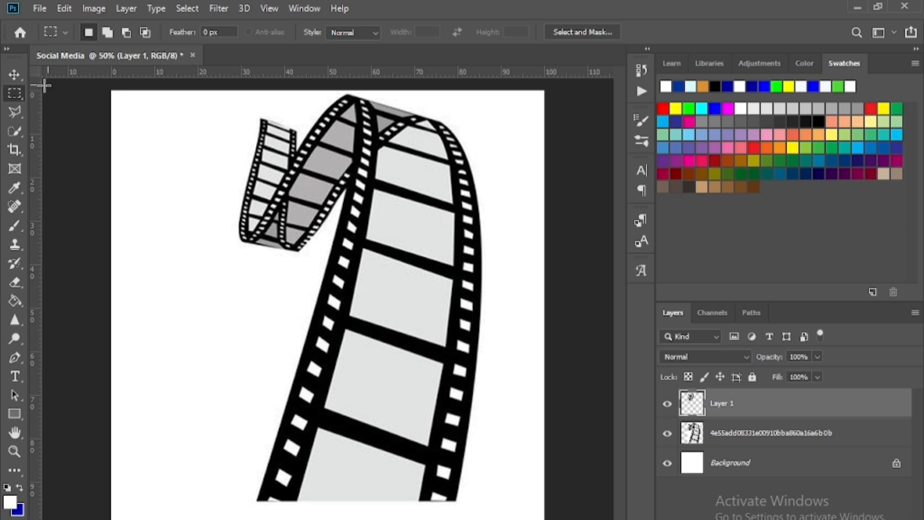
pyautogui.click(15, 74)
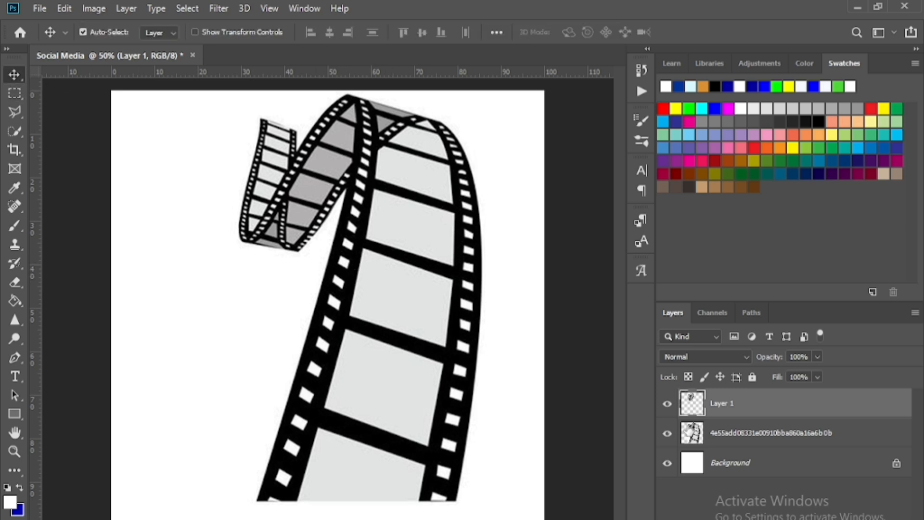
pyautogui.click(667, 433)
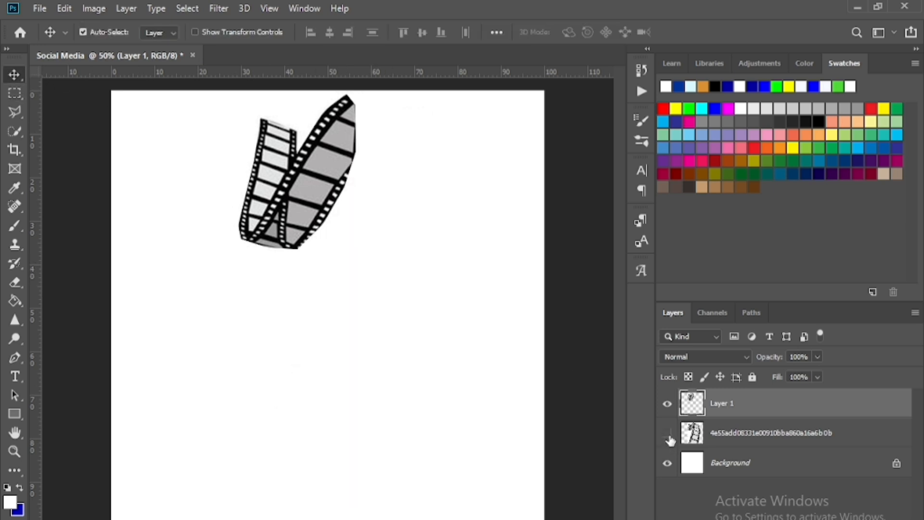
# - Try moving the copied curled section lower on the canvas, and undo the move and the layer copy
pyautogui.moveTo(267, 217); pyautogui.dragTo(288, 276)
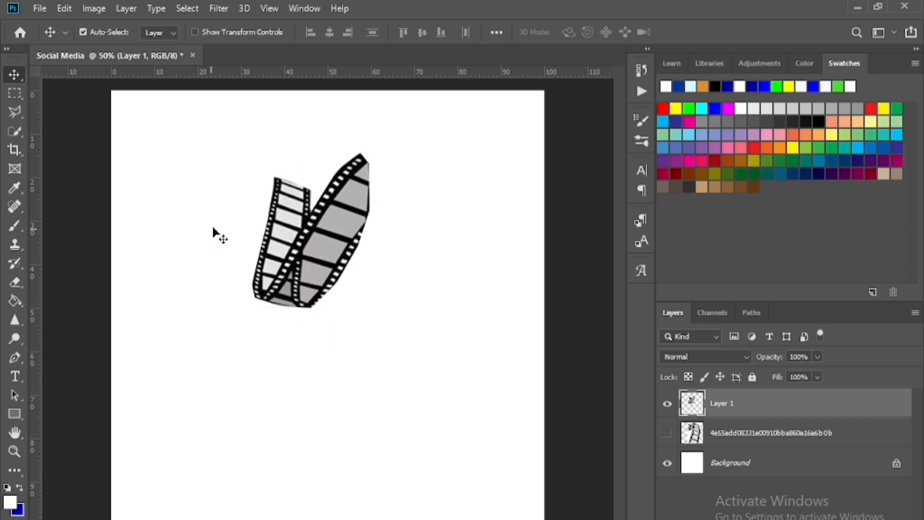
pyautogui.hotkey('ctrl', 'z')
pyautogui.hotkey('ctrl', 'z')
# - Review the tool variants offered in the Marquee and Lasso tool groups
pyautogui.click(14, 111)
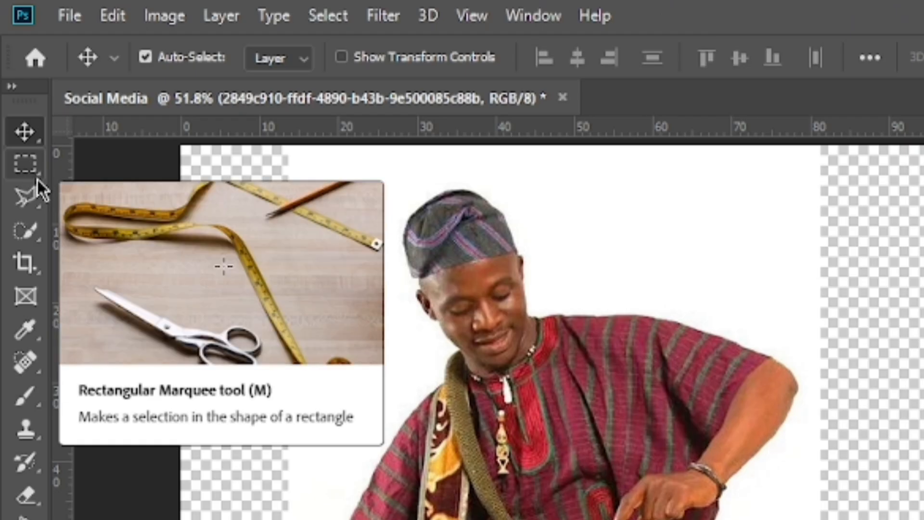
pyautogui.click(39, 174)
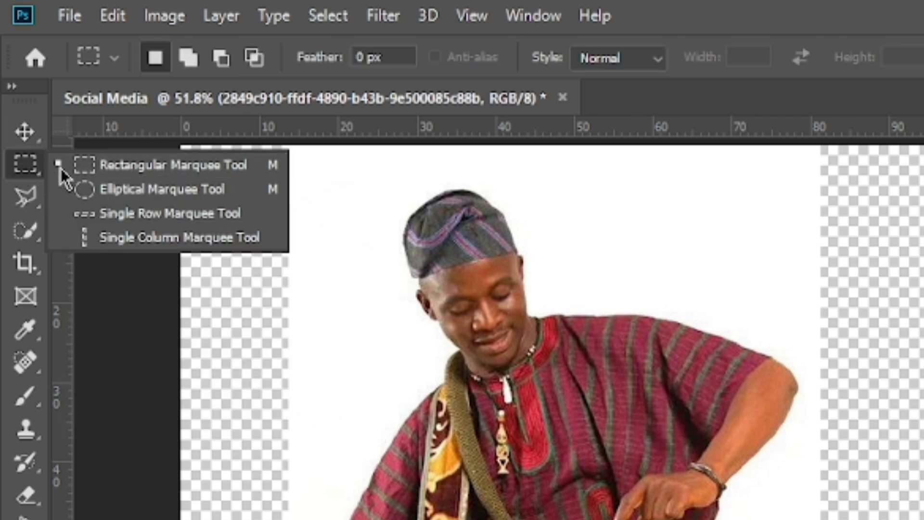
pyautogui.click(35, 204)
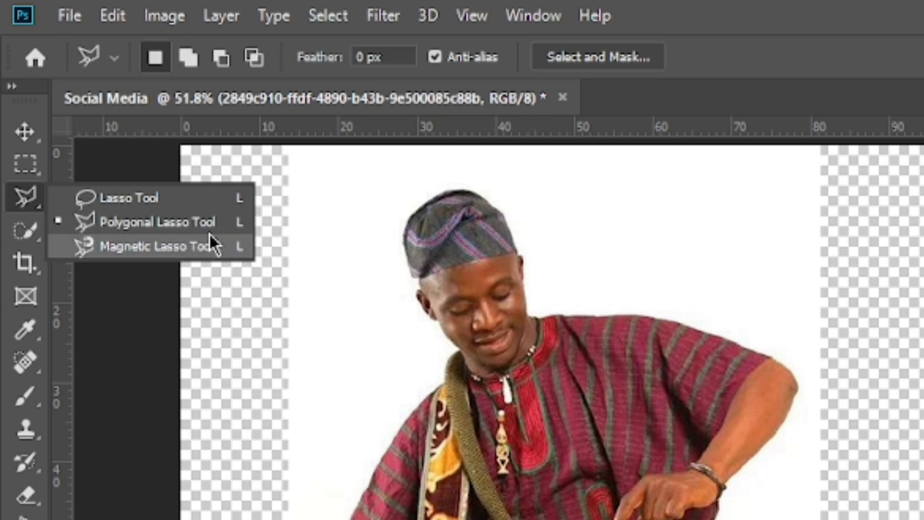
# - Switch to the Quick Selection tool and select the drummer automatically with the Subject command
pyautogui.click(27, 231)
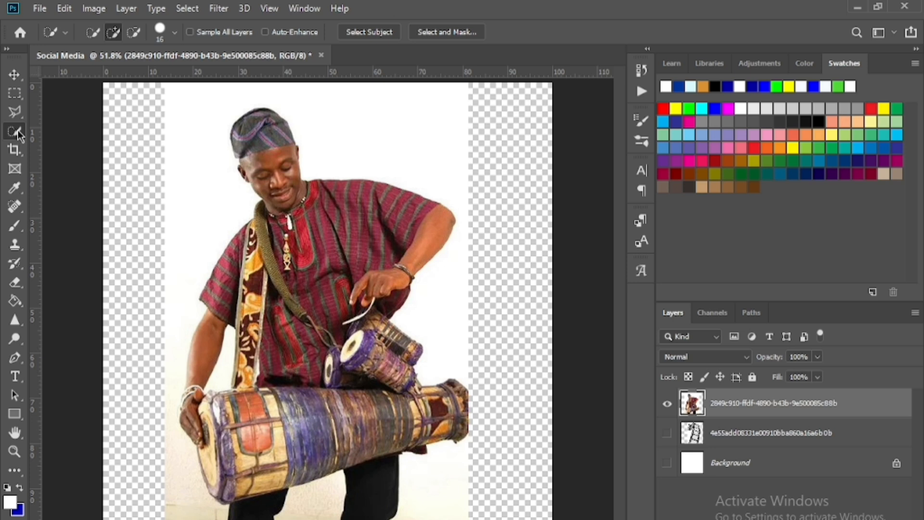
pyautogui.hotkey('alt', 's')
pyautogui.press('Escape')
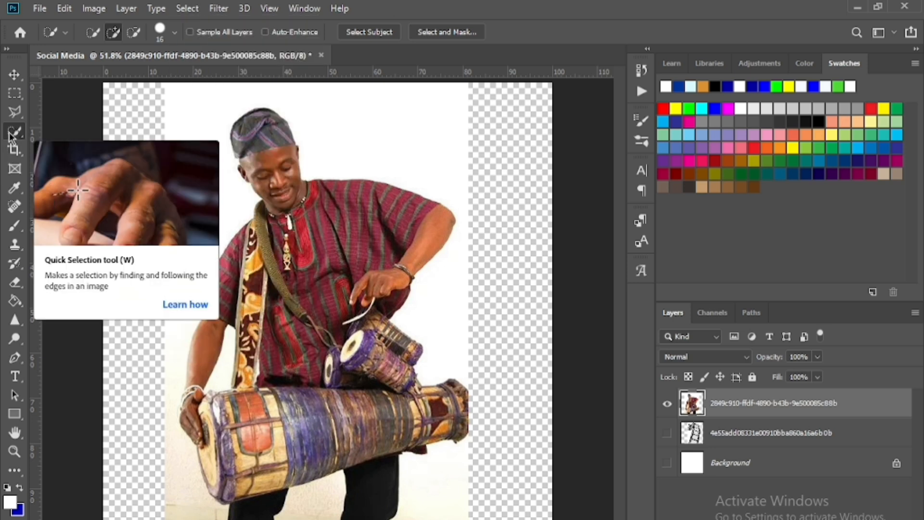
pyautogui.click(188, 11)
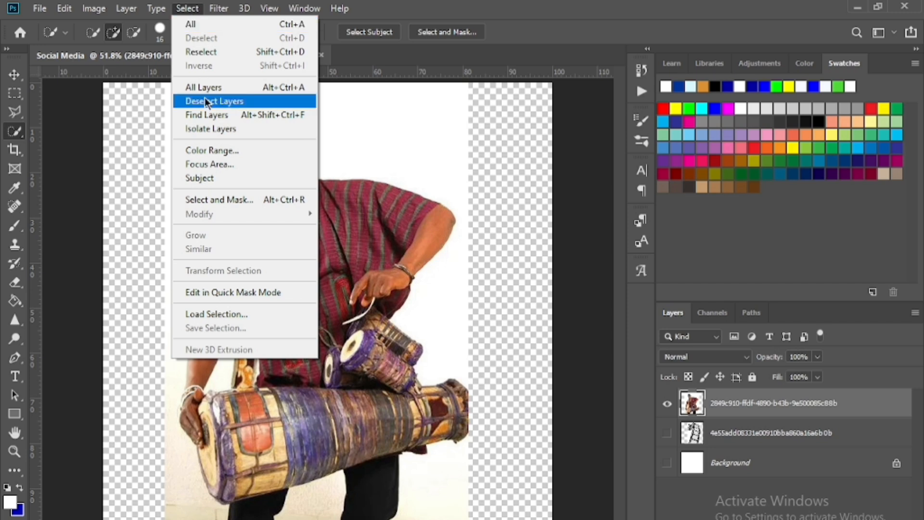
pyautogui.click(209, 178)
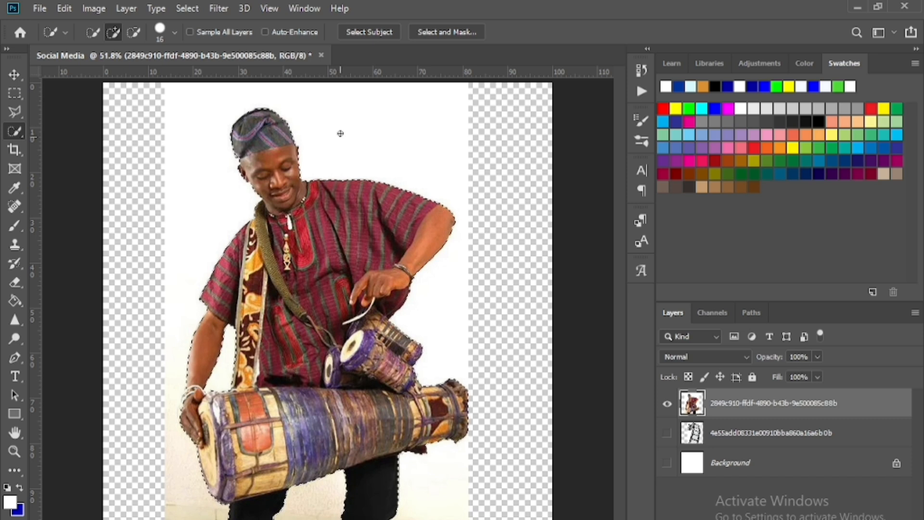
# - Switch to the Rectangular Marquee tool, try deleting the selected drummer from the photo, and undo the deletion
pyautogui.press('m')
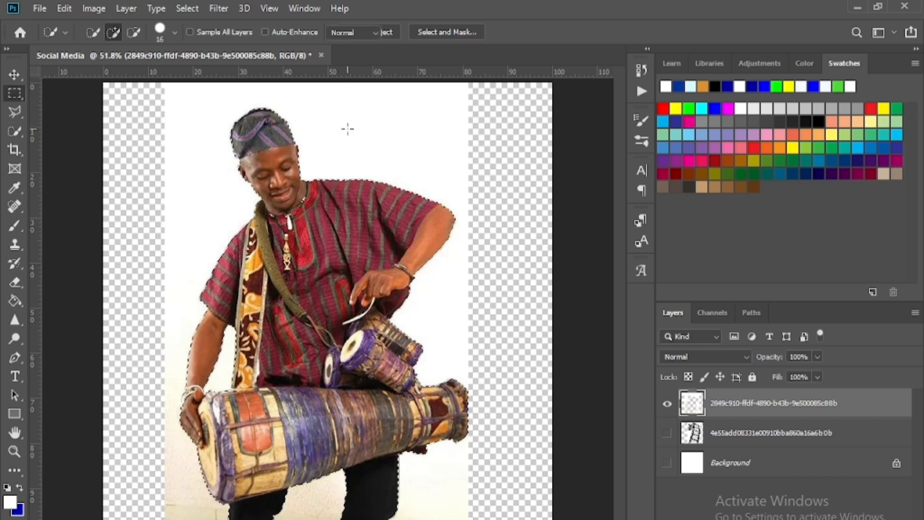
pyautogui.press('Delete')
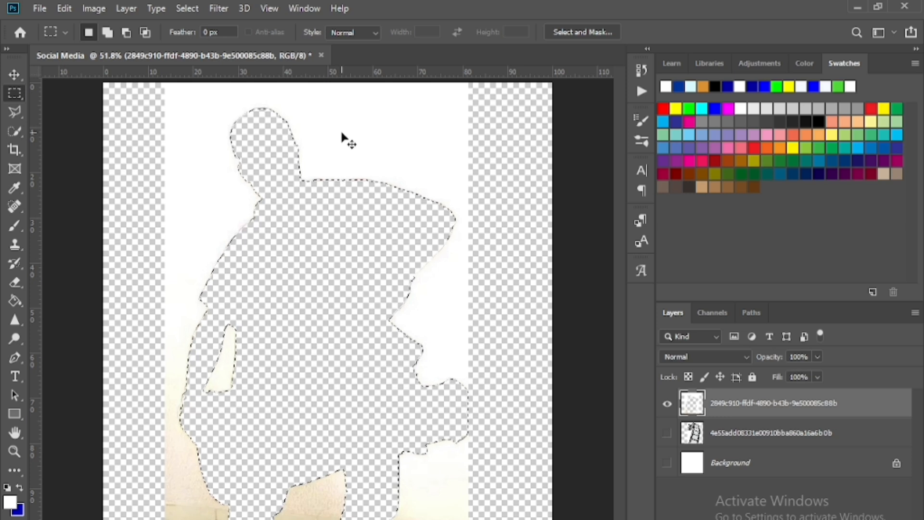
pyautogui.hotkey('ctrl', 'z')
# - Invert the drummer selection and delete the photo's background around him
pyautogui.rightClick(355, 130)
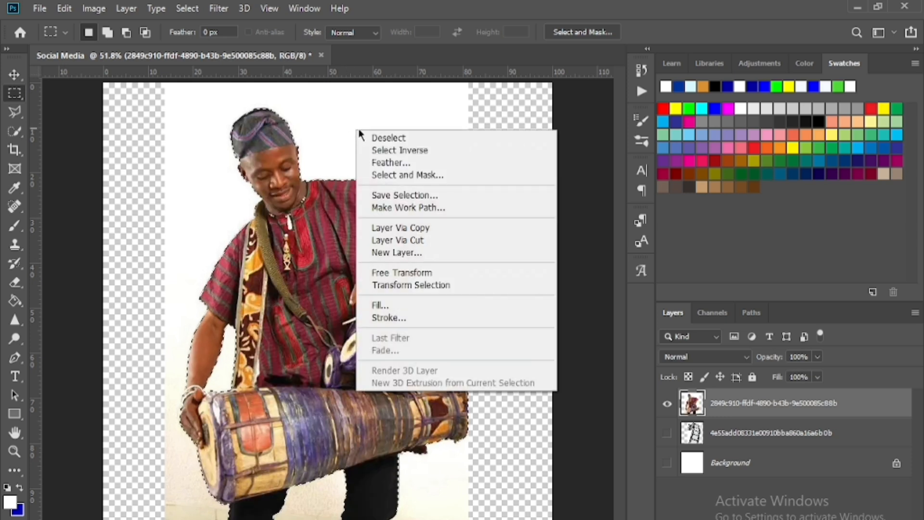
pyautogui.click(394, 150)
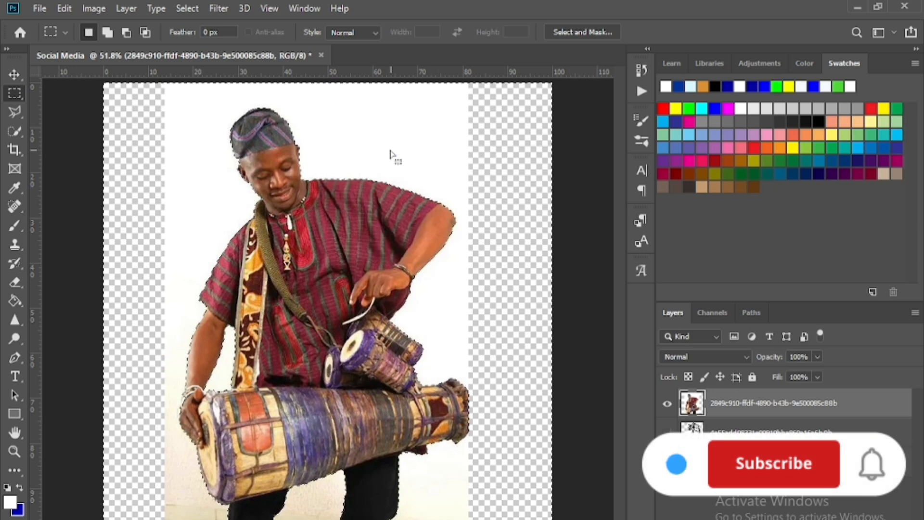
pyautogui.press('Delete')
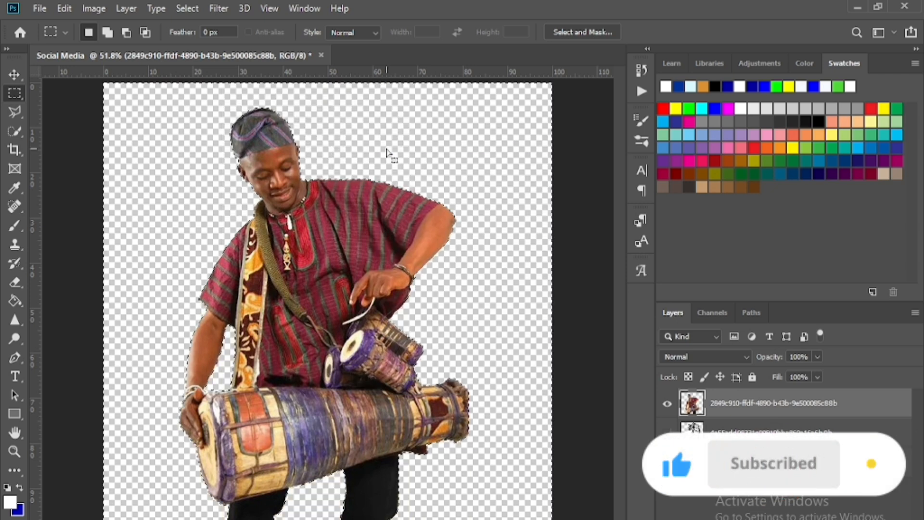